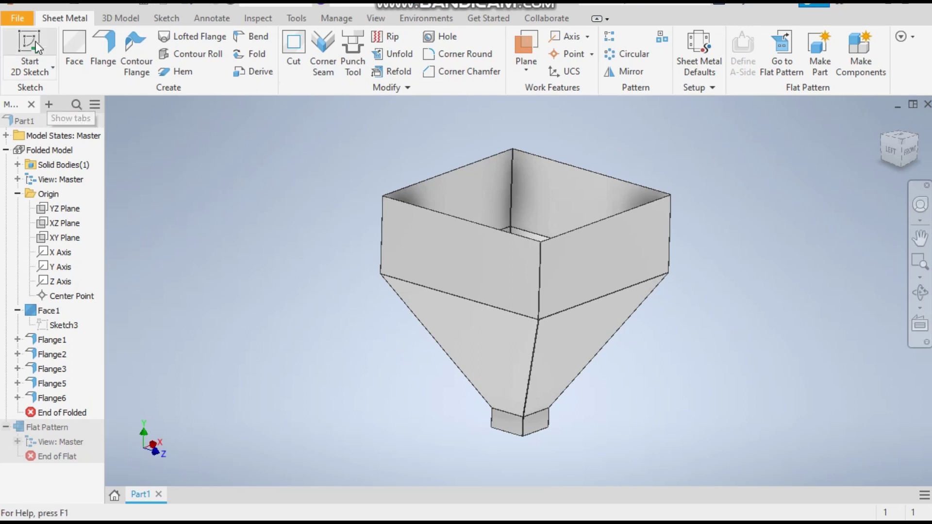
Create a new part, Part2, from the metric Sheet Metal (mm).ipt template
left_click(33, 5)
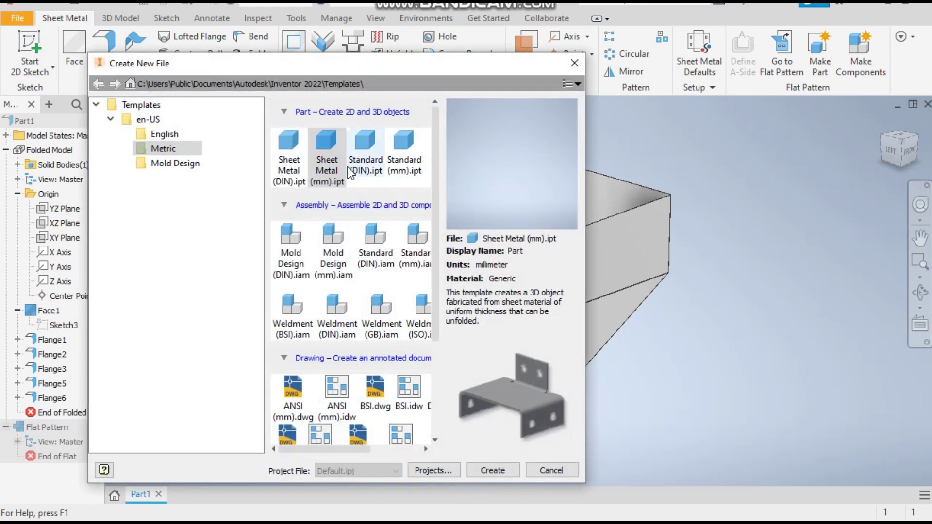
double_click(328, 144)
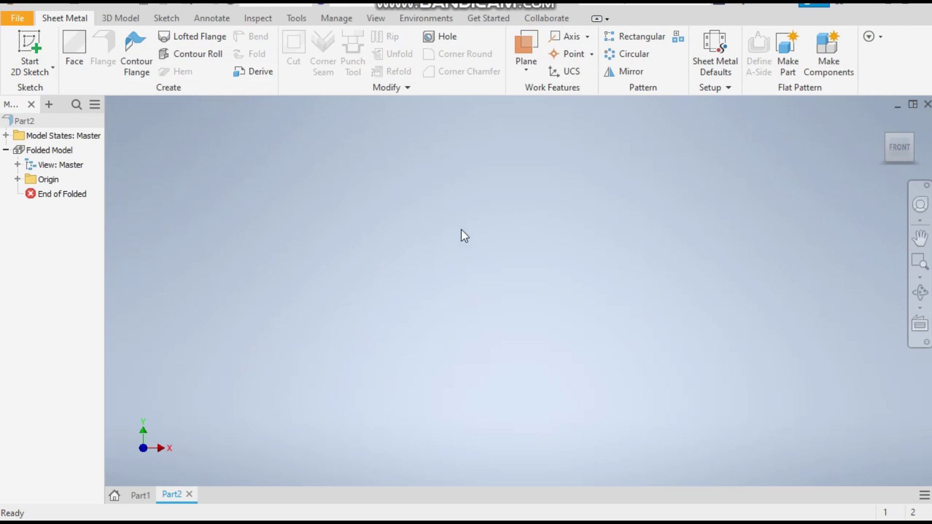
Start a sketch on the XY plane using the Two Point Center rectangle tool
left_click(33, 40)
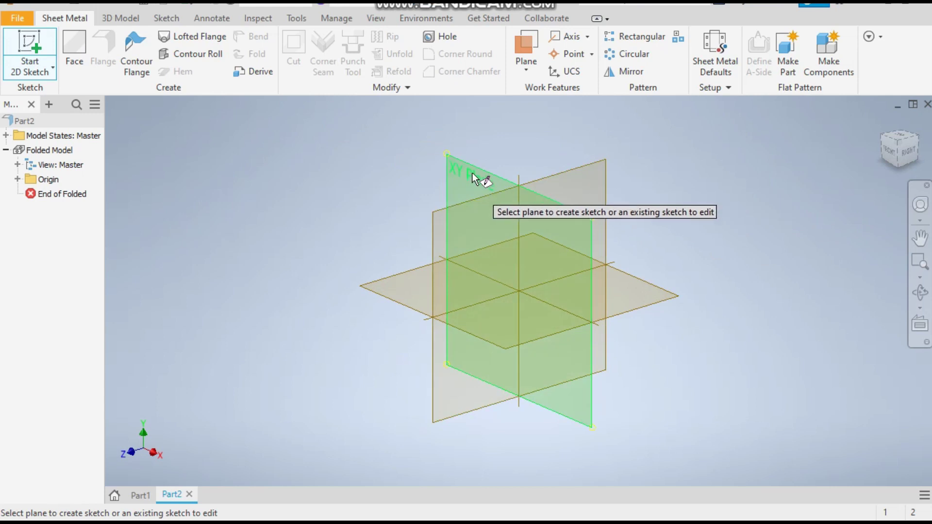
left_click(471, 171)
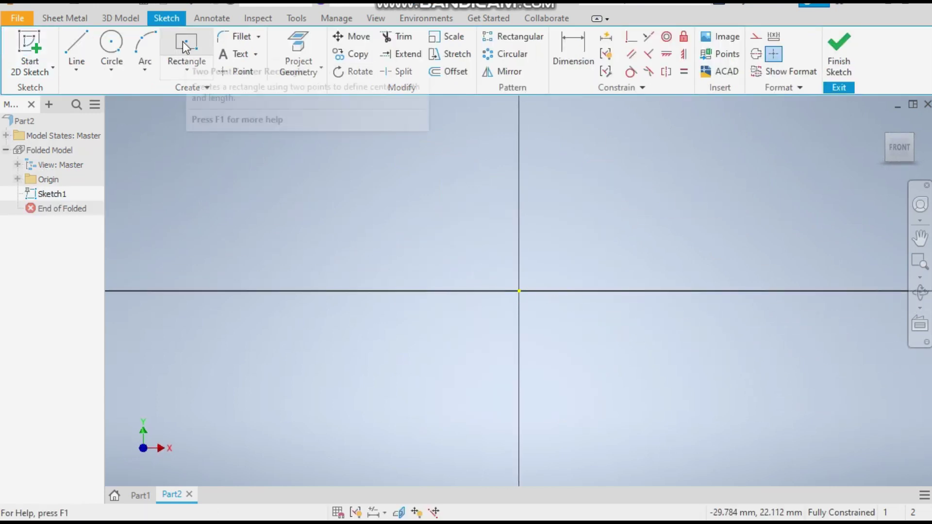
left_click(184, 46)
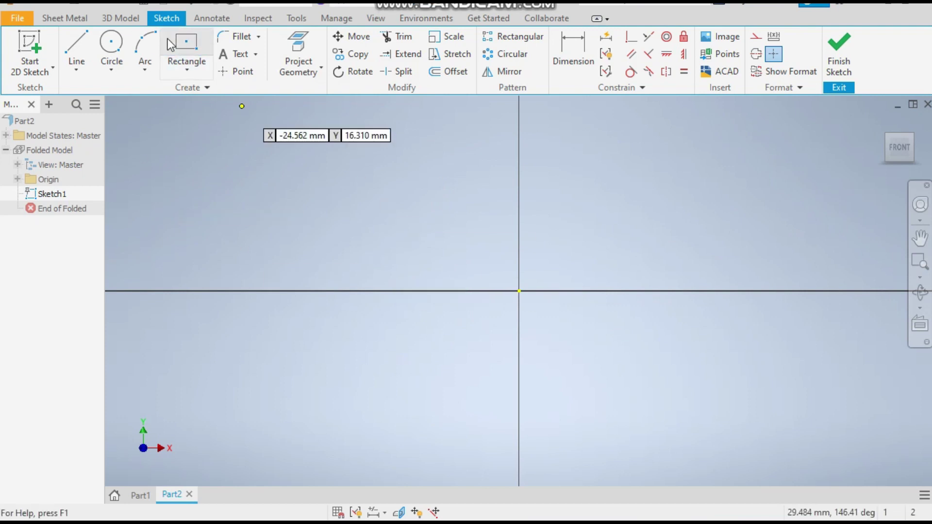
left_click(187, 70)
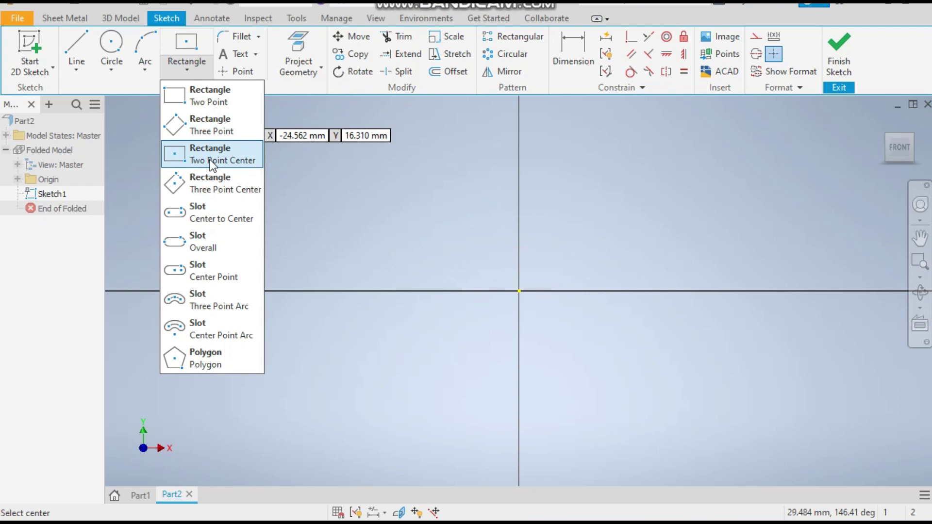
left_click(209, 160)
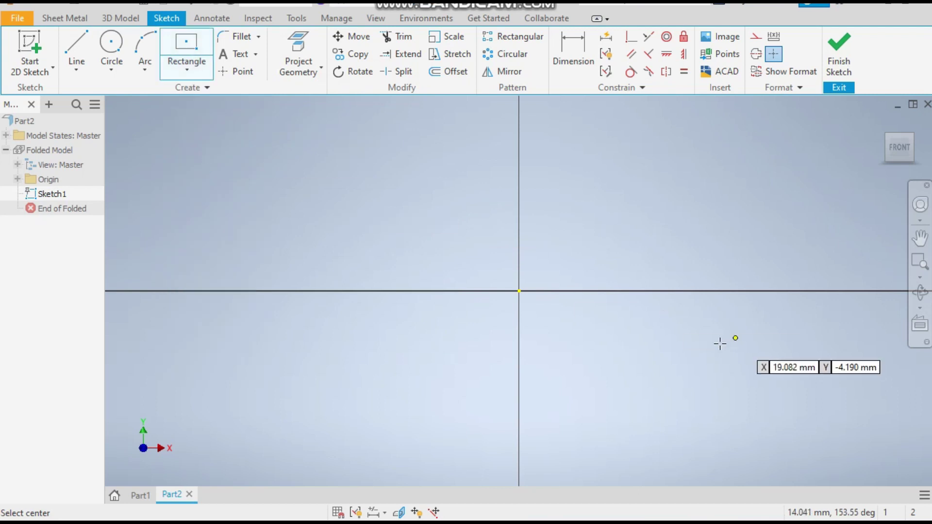
Draw a 250 × 100 mm rectangle centred on the origin
left_click(518, 291)
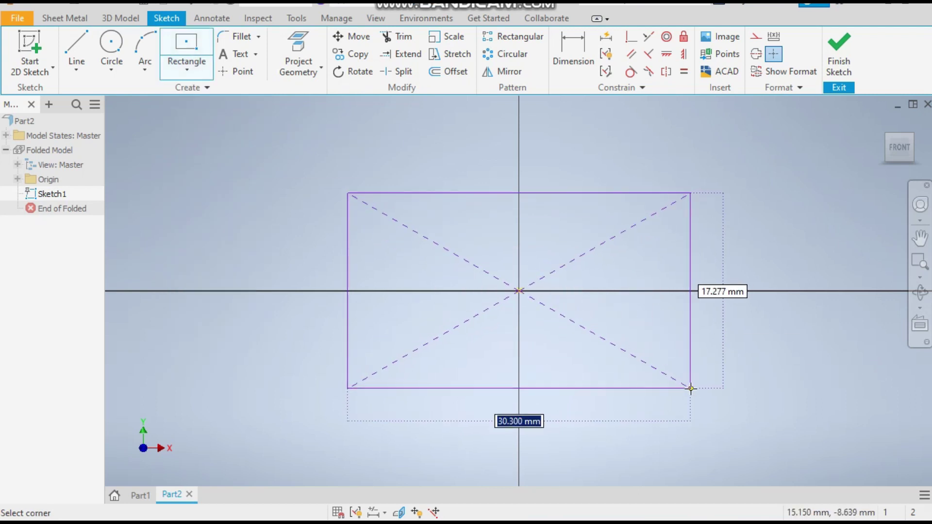
type("250")
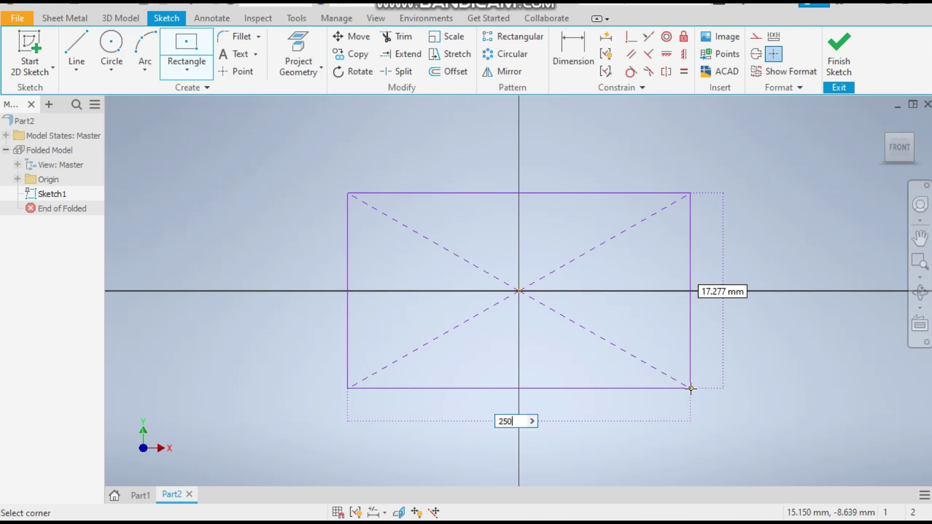
key("Tab")
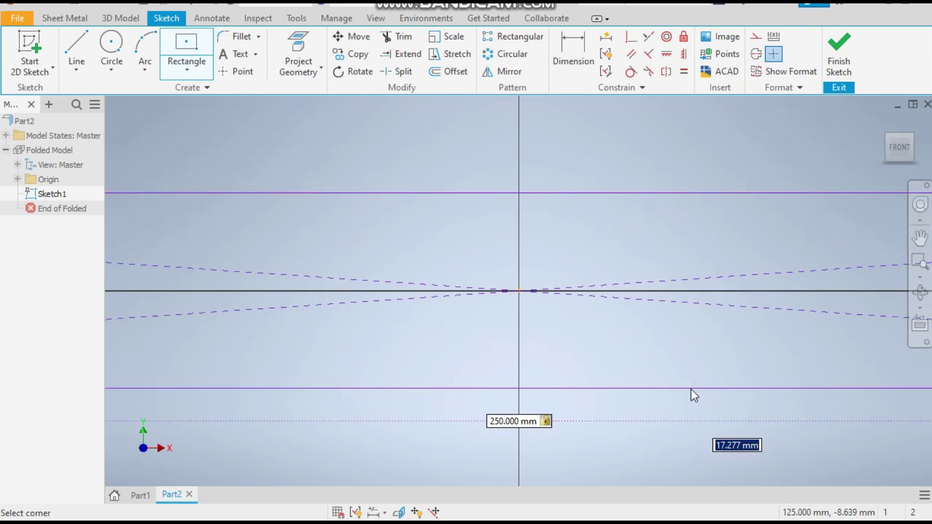
type("25")
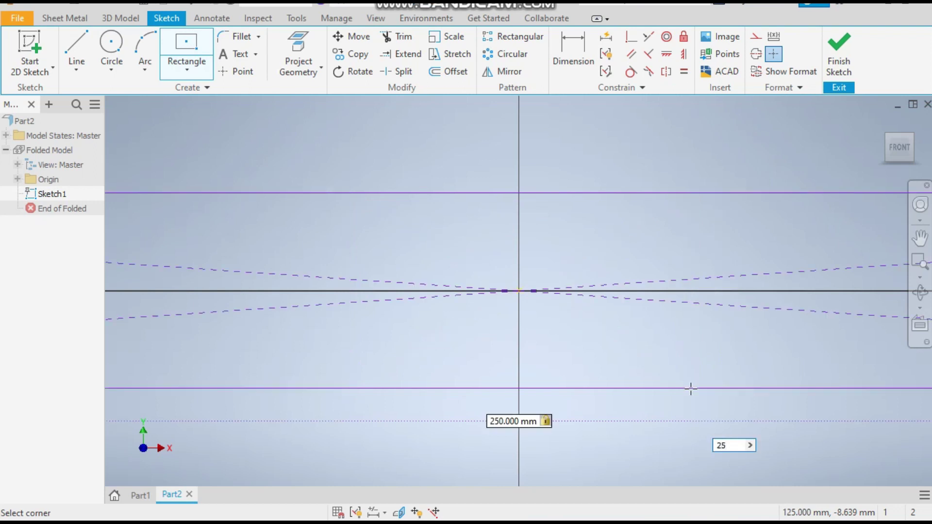
key("BackSpace")
key("BackSpace")
type("100")
scroll(423, 124, "up", 3)
scroll(435, 202, "down", 5)
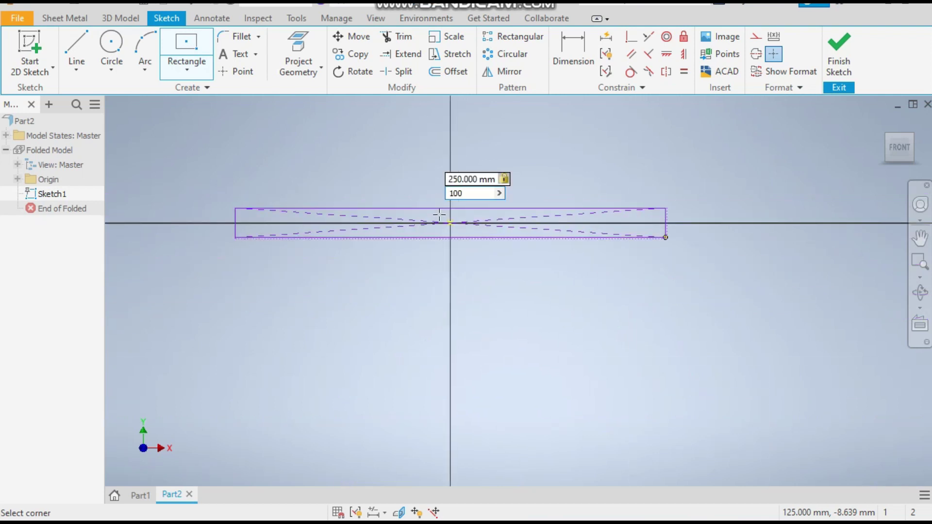
scroll(467, 201, "up", 3)
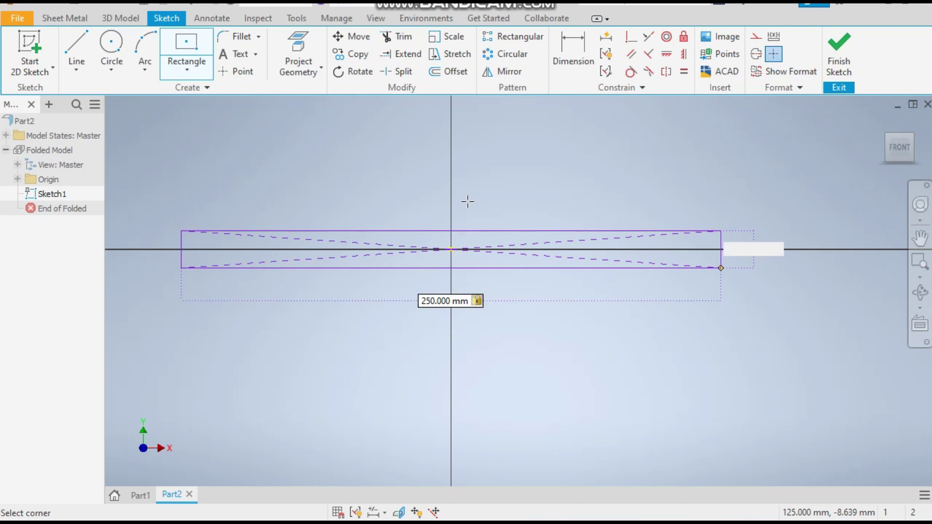
key("Return")
scroll(485, 164, "up", 3)
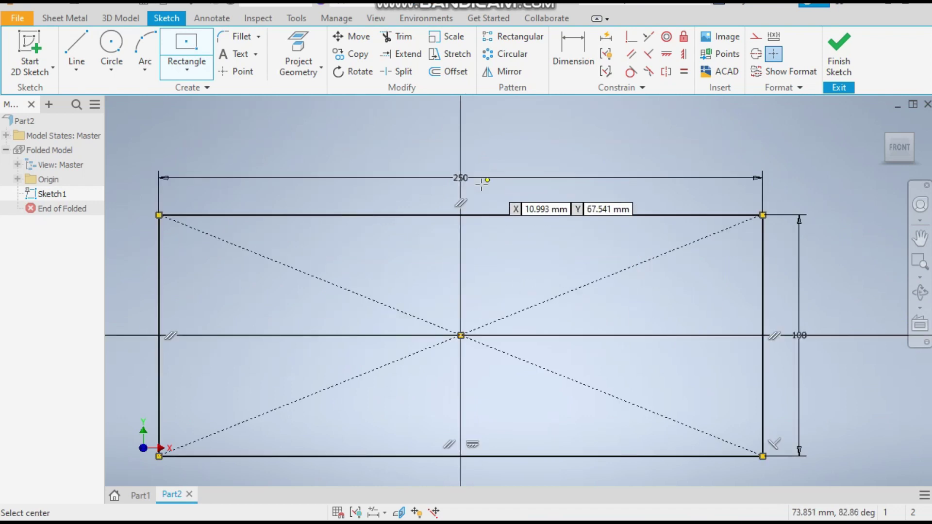
right_click(510, 180)
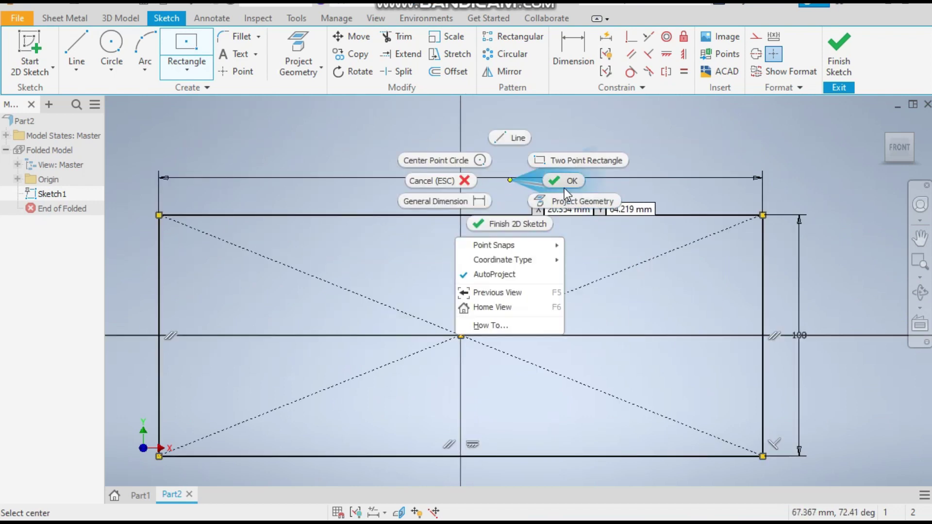
left_click(562, 180)
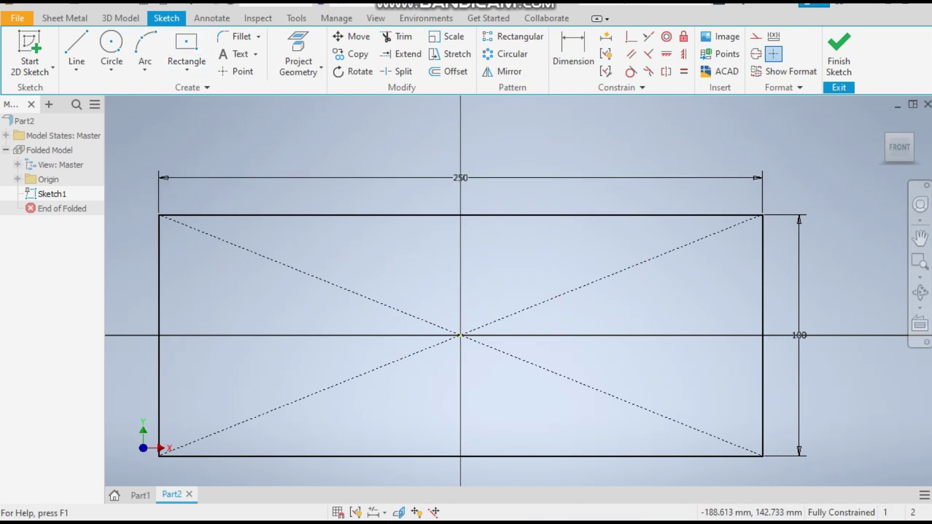
Finish Sketch1 and build Face1, a flat 250 × 100 mm sheet-metal plate, from the rectangle
left_click(837, 63)
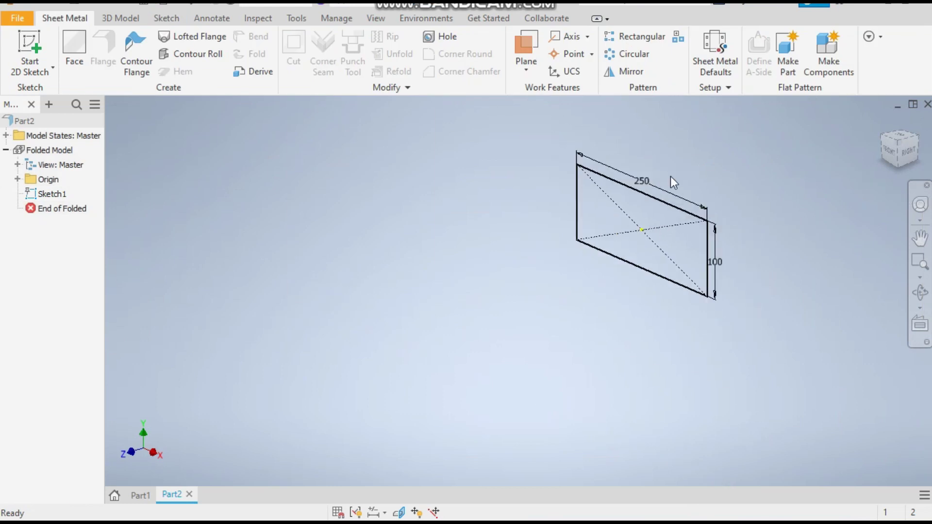
left_click(66, 40)
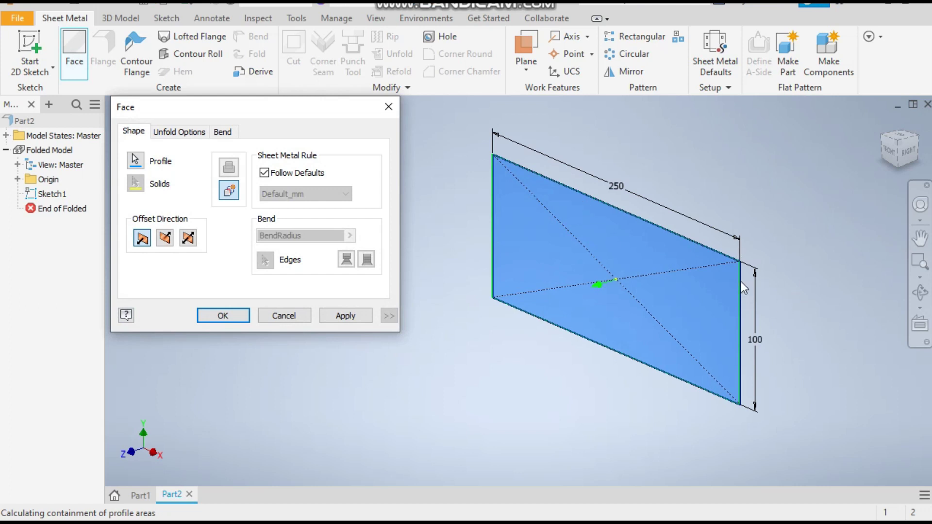
left_click(222, 315)
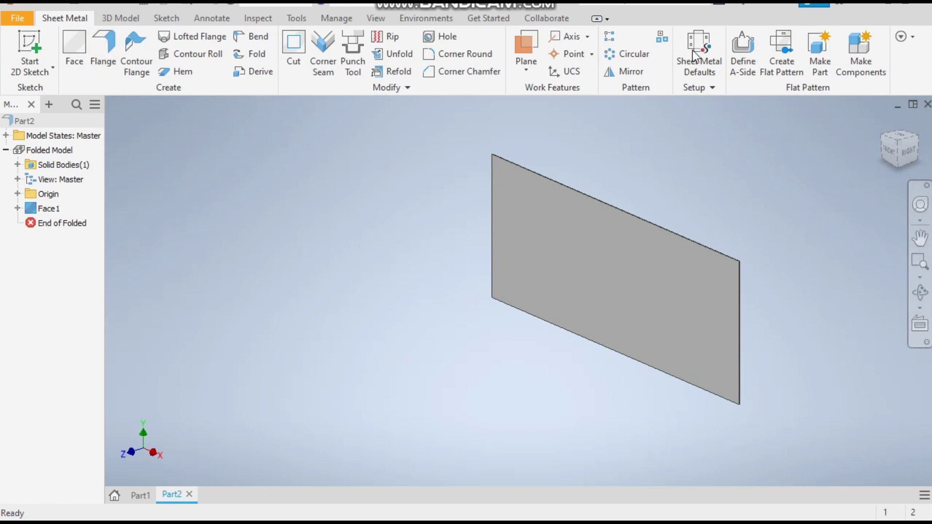
left_click(686, 34)
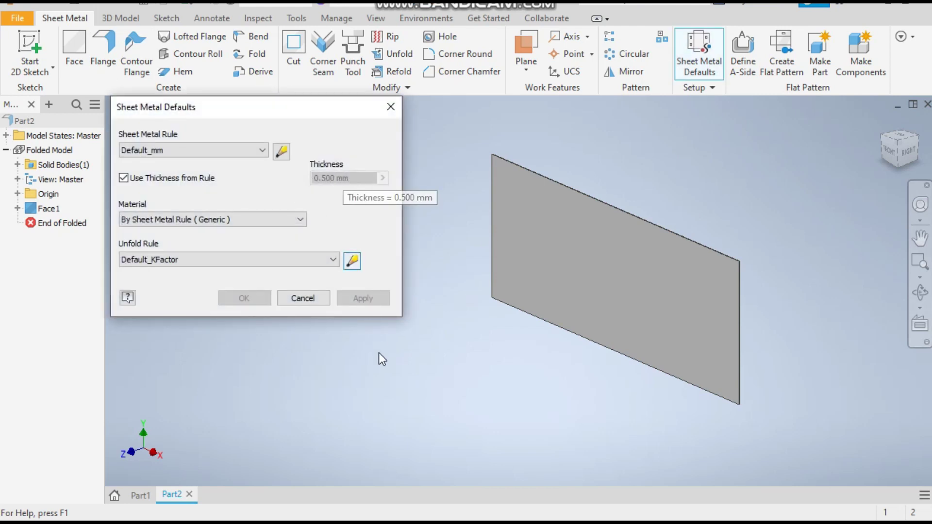
left_click(298, 298)
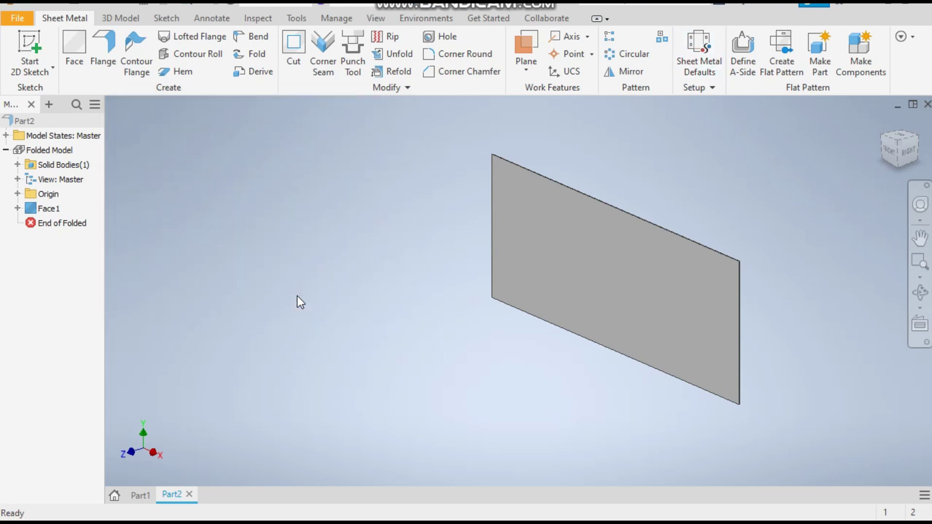
Add a 250 mm flange on the plate's right edge
left_click(101, 48)
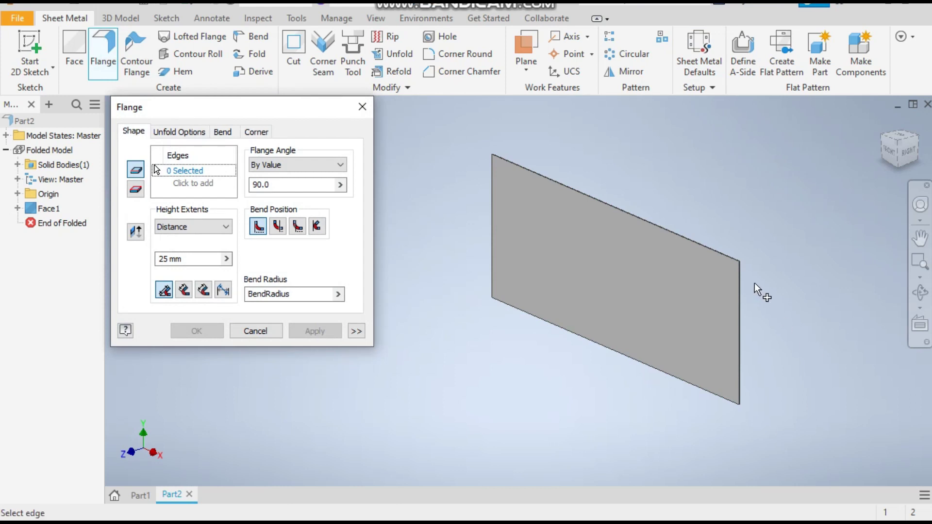
scroll(754, 283, "up", 3)
left_click(726, 250)
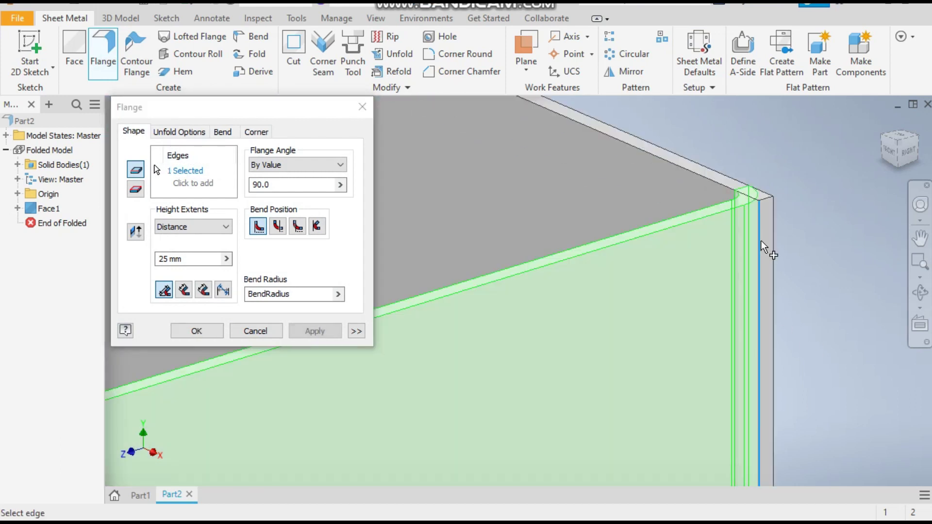
scroll(808, 225, "down", 3)
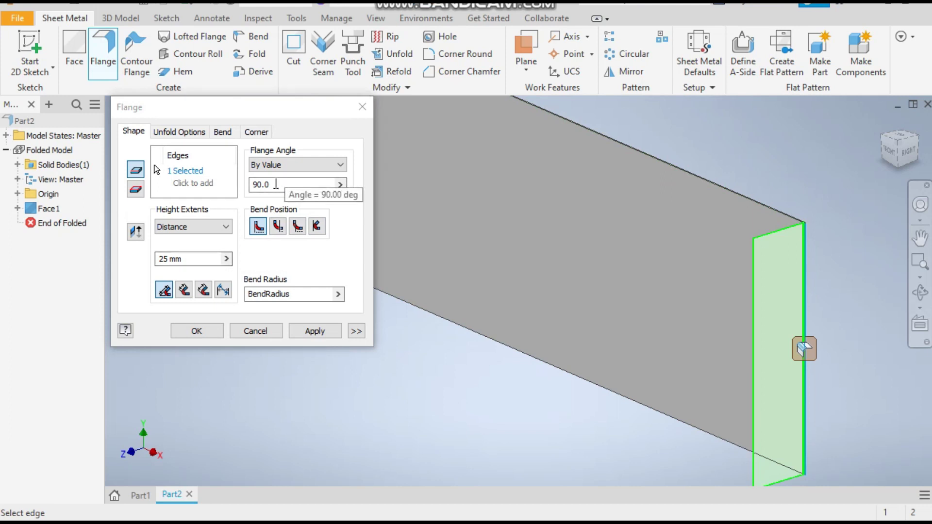
left_click(168, 258)
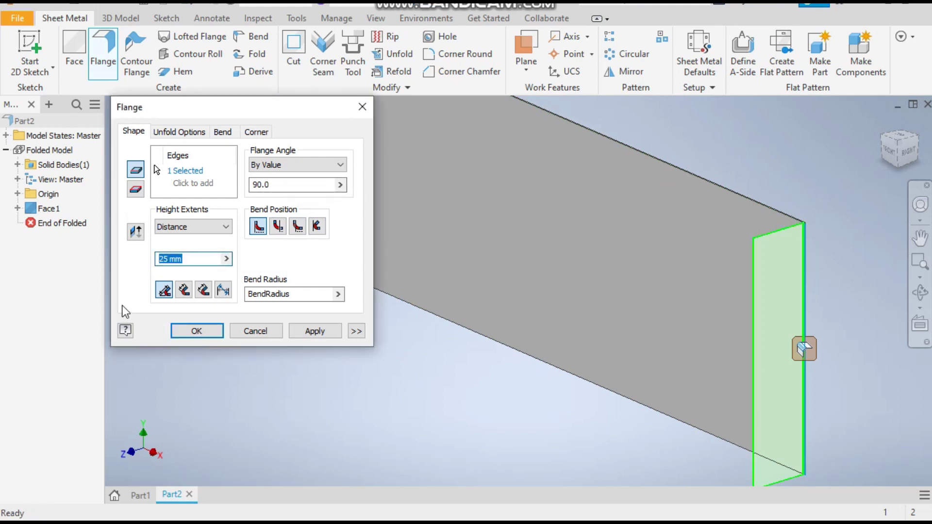
type("250")
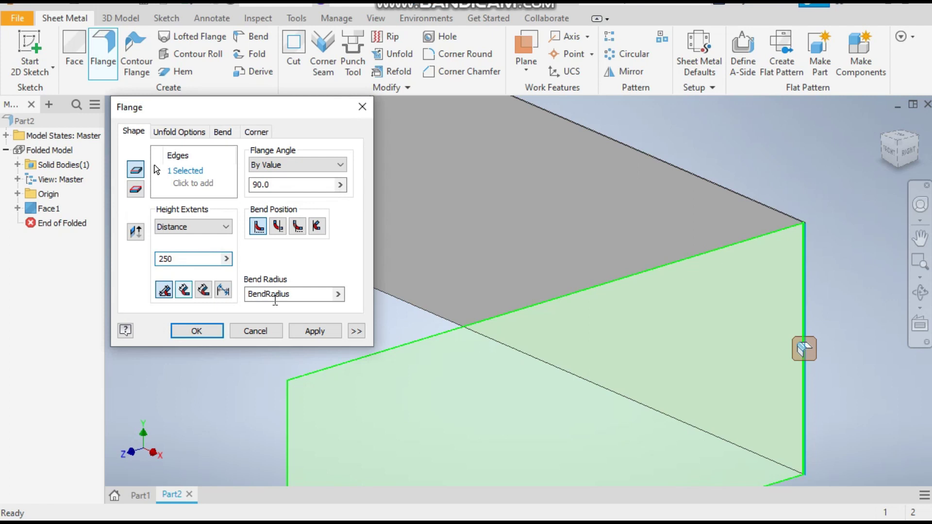
scroll(396, 269, "down", 3)
left_click(310, 334)
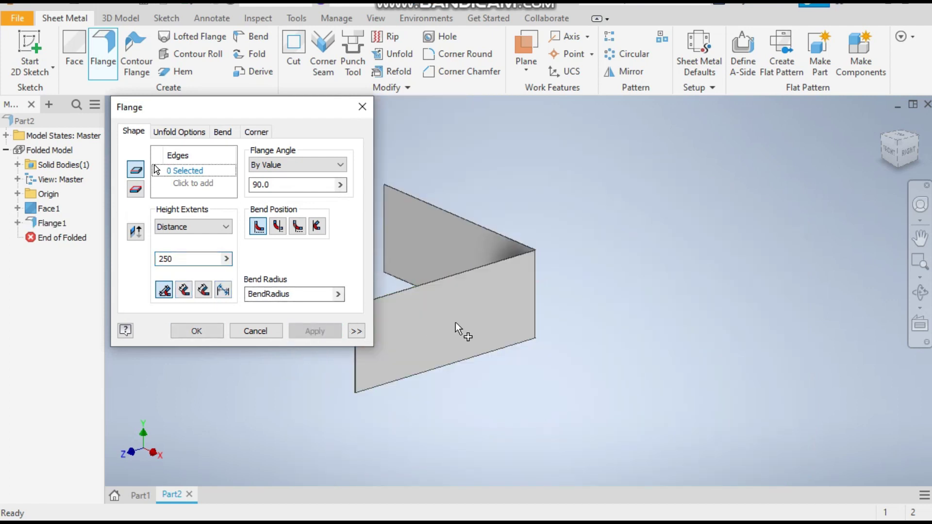
Add a second 250 mm flange wall on the flange's end edge
scroll(566, 297, "down", 3)
scroll(436, 293, "up", 5)
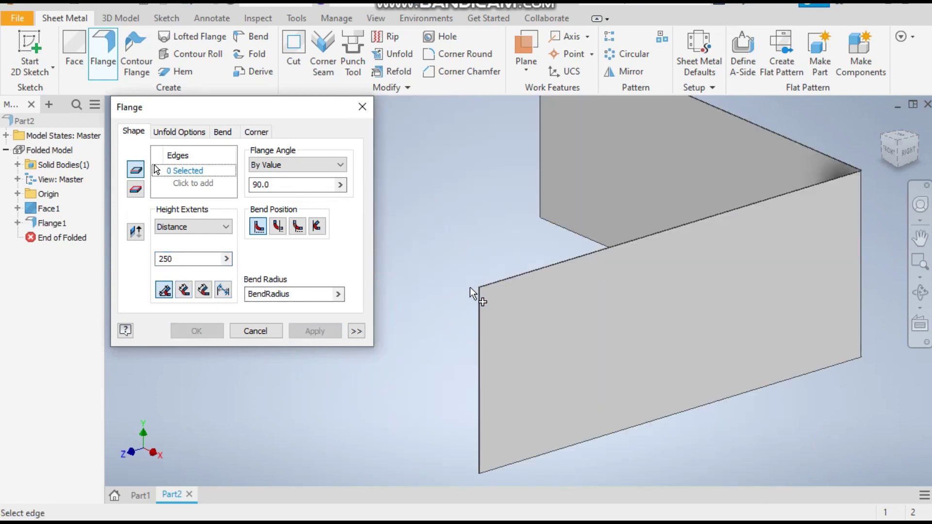
left_click(576, 296)
scroll(624, 267, "down", 6)
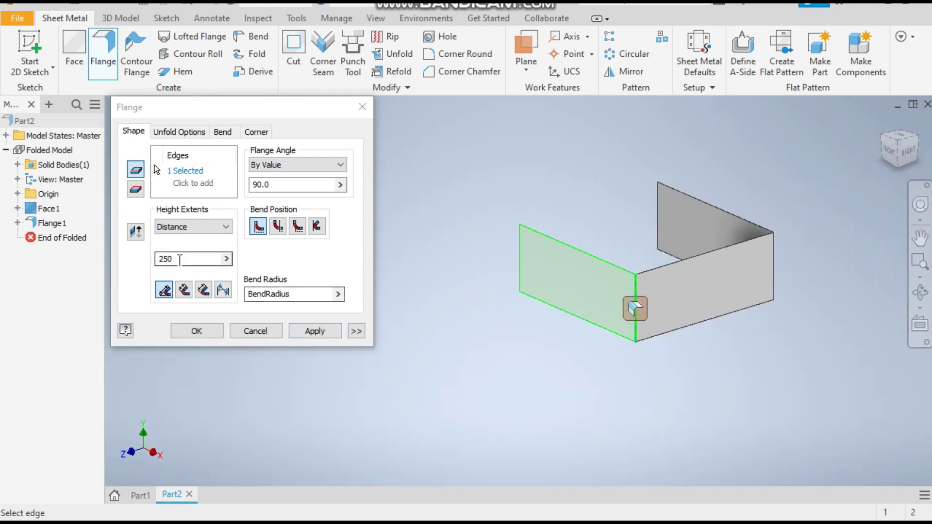
left_click(315, 330)
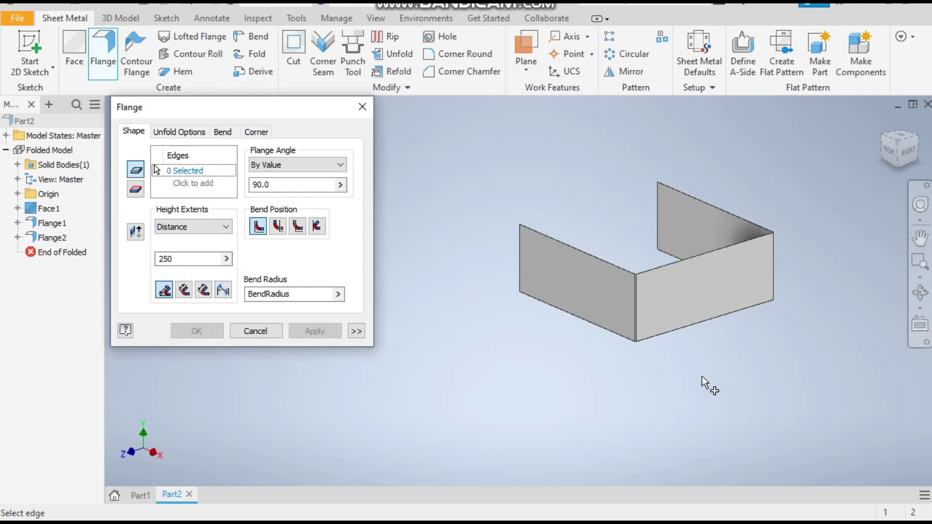
Add the third flange wall at 249 mm height on another plate edge
middle_click_drag(609, 380, 743, 396, "shift")
scroll(771, 368, "up", 5)
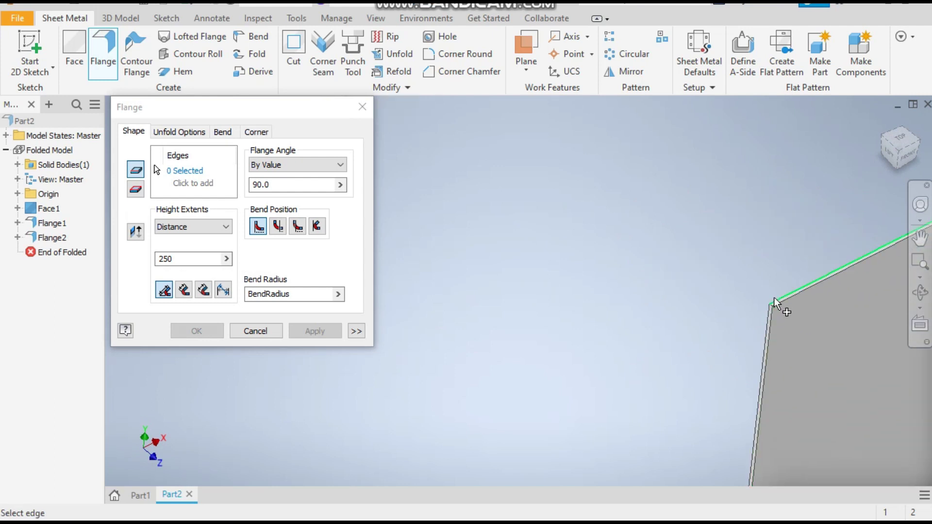
left_click(762, 337)
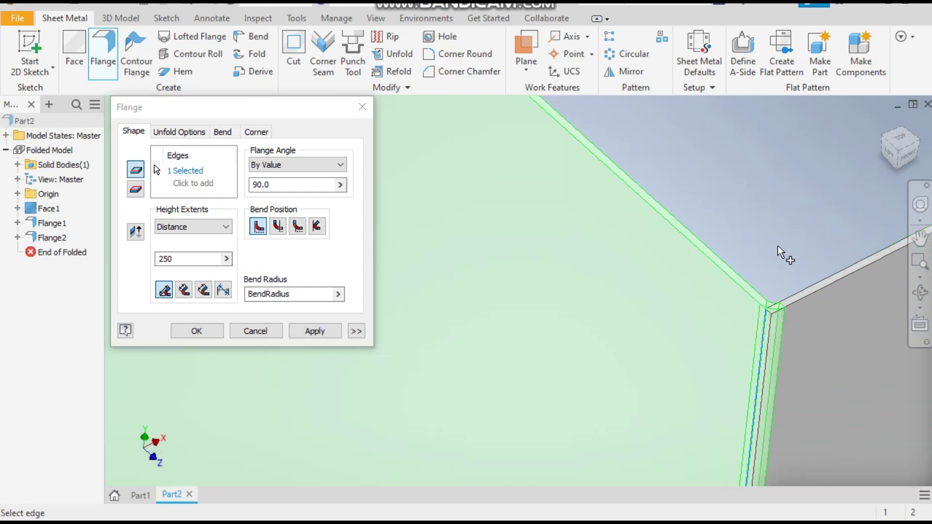
scroll(786, 283, "down", 6)
scroll(613, 143, "up", 5)
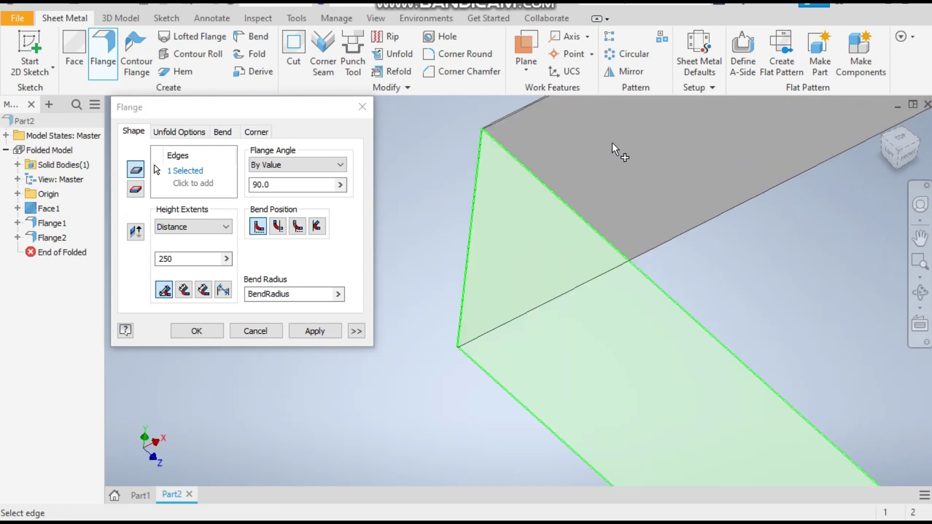
scroll(458, 146, "up", 3)
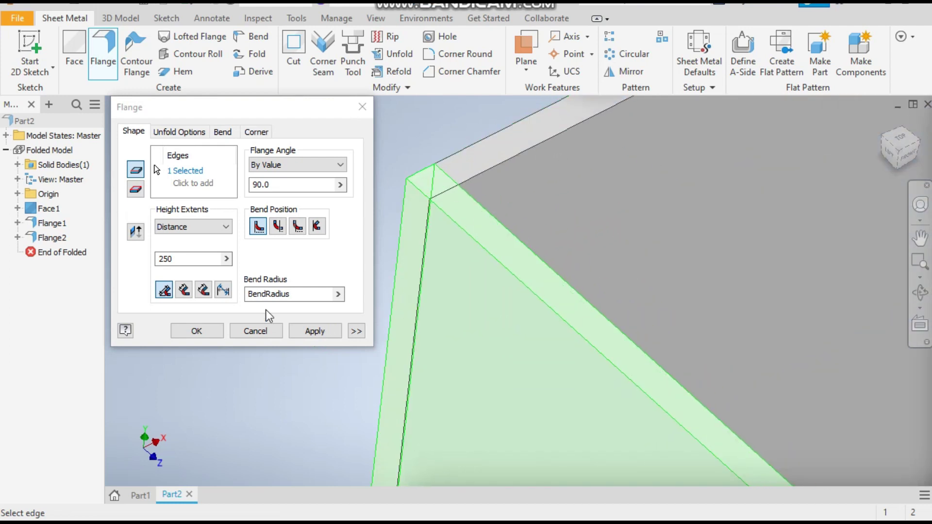
scroll(417, 211, "down", 2)
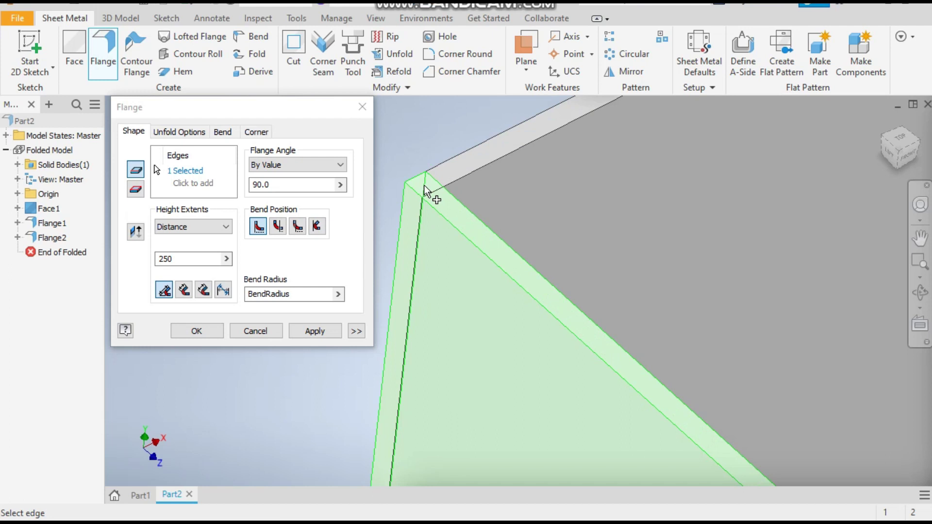
scroll(422, 187, "down", 1)
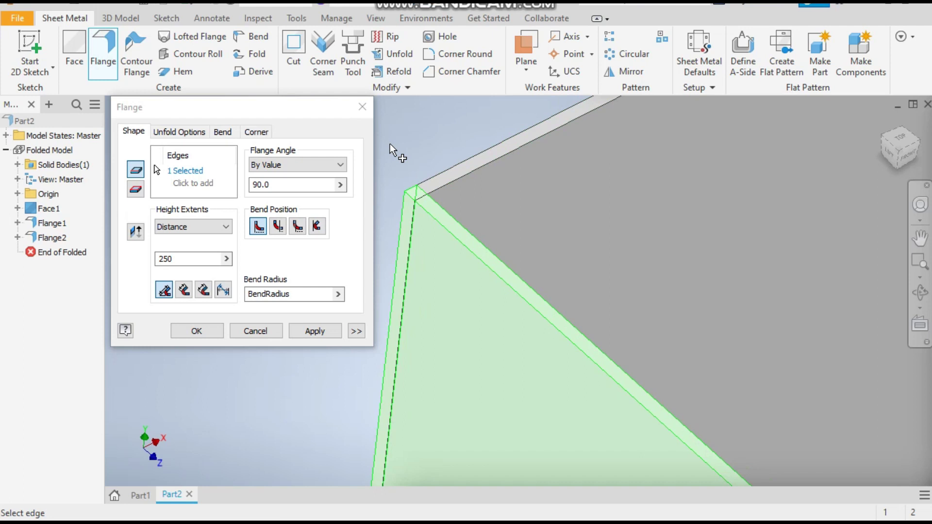
left_click(216, 258)
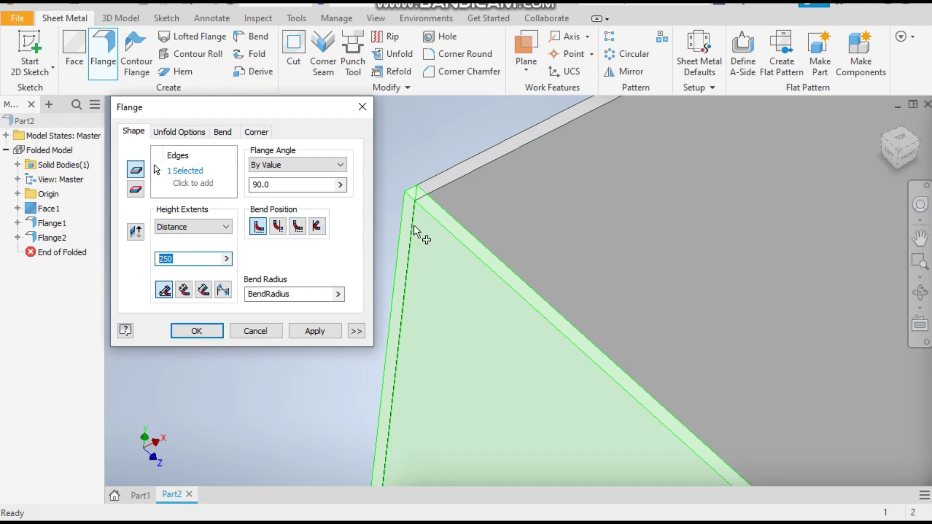
scroll(437, 223, "down", 4)
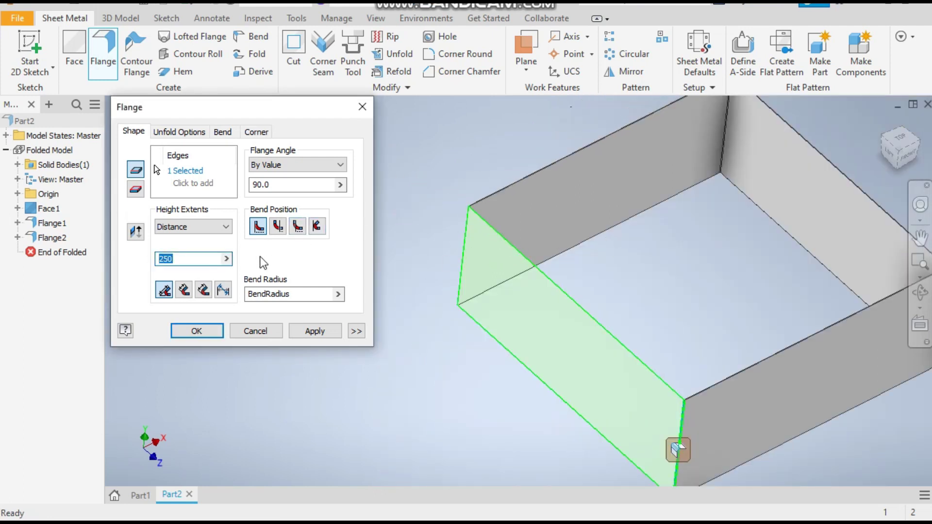
type("249")
scroll(435, 201, "up", 3)
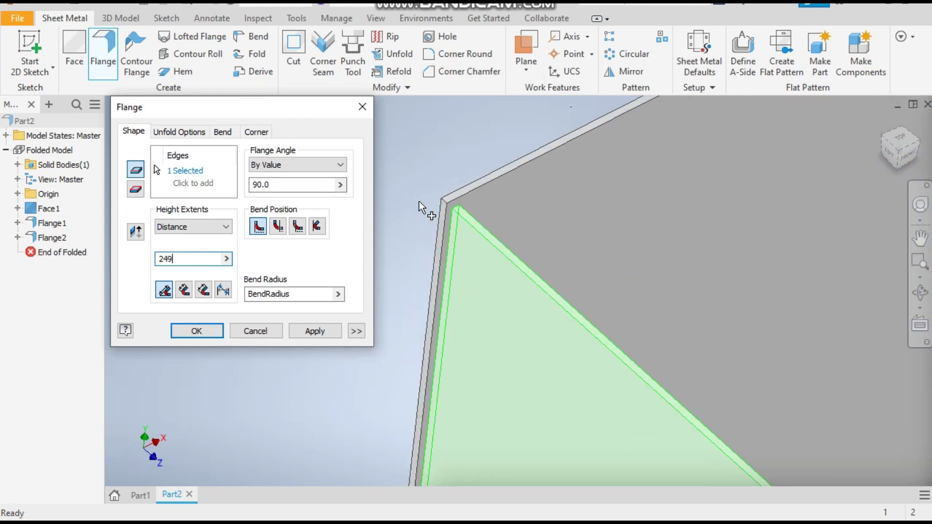
scroll(464, 201, "up", 2)
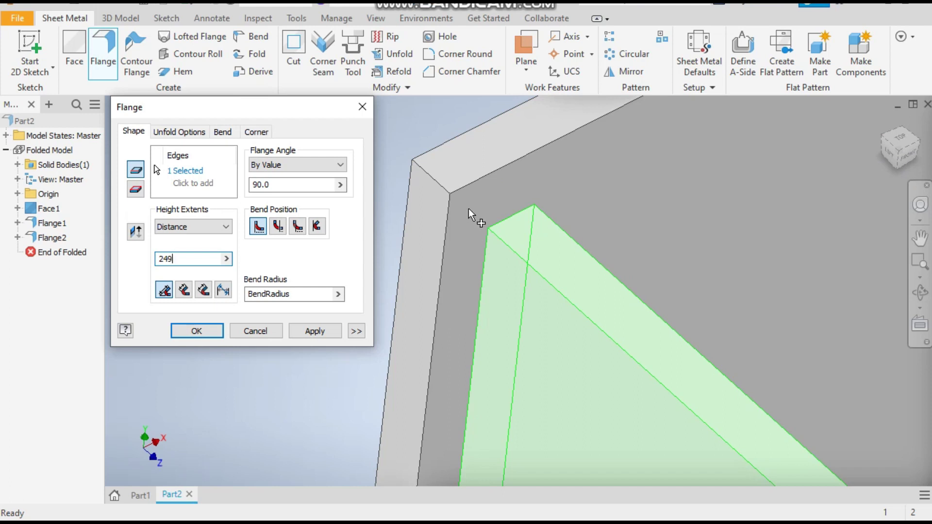
scroll(468, 204, "down", 5)
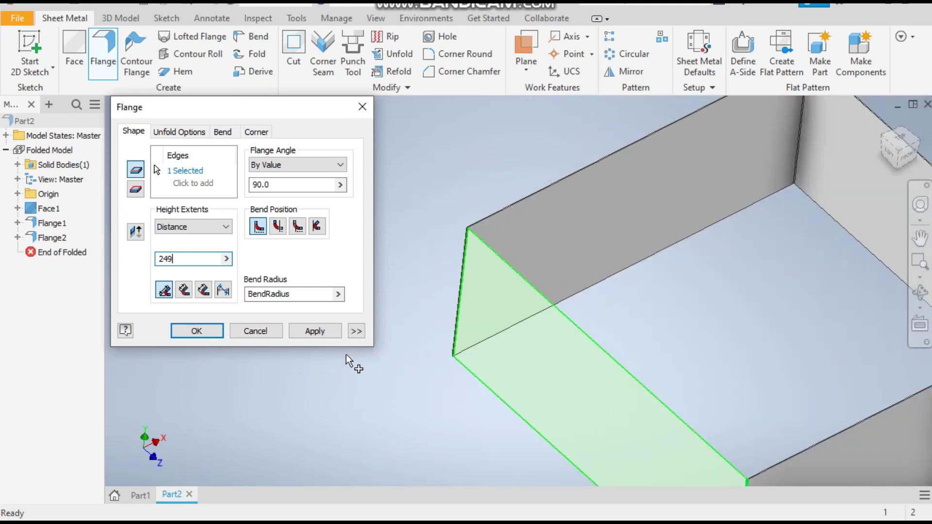
left_click(315, 330)
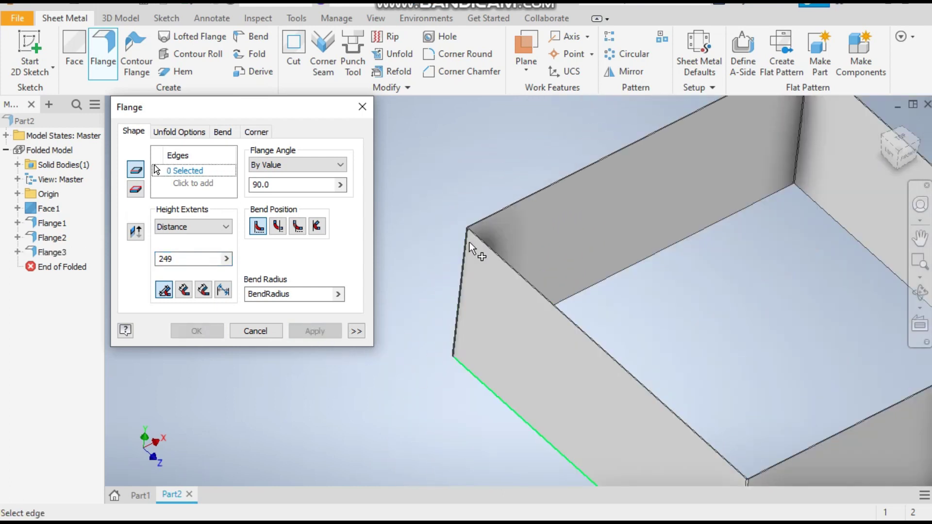
Restore the full view and pick the box's lower edge for a fourth 249 mm flange
scroll(490, 243, "down", 4)
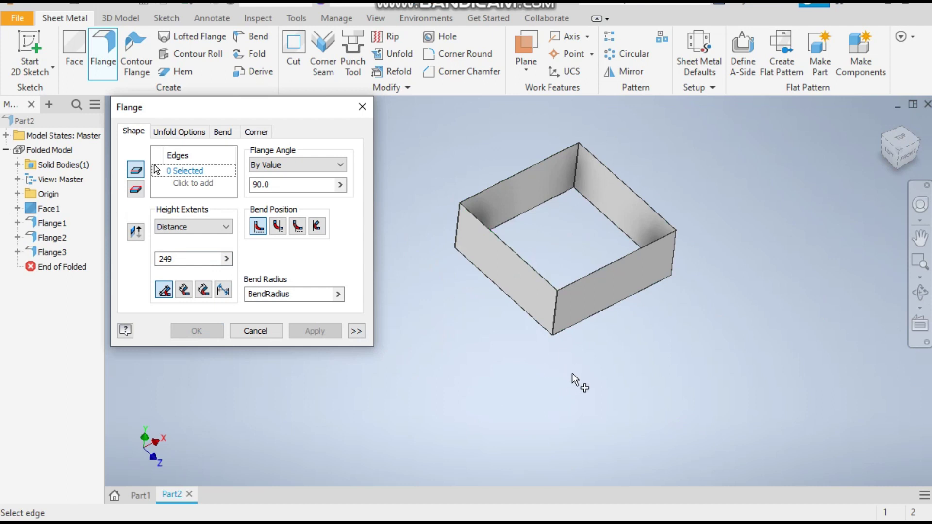
middle_click_drag(569, 370, 576, 347, "shift")
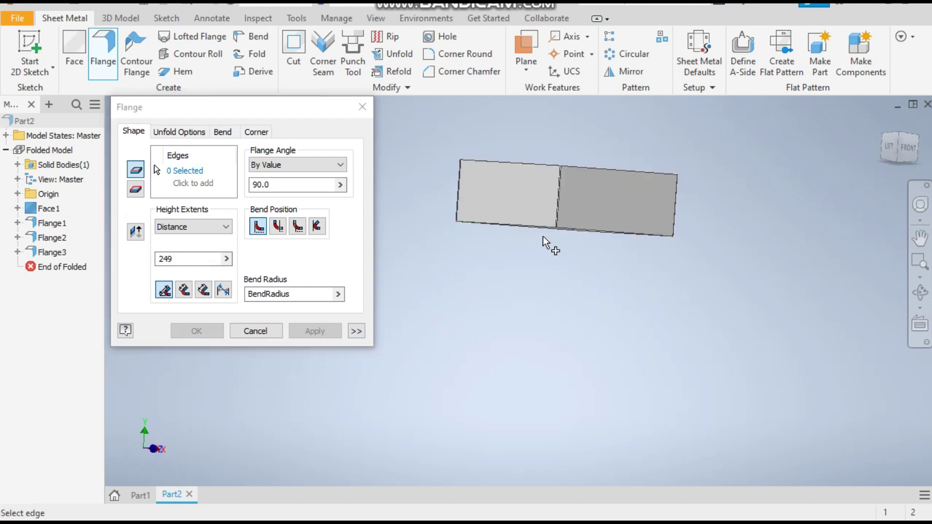
scroll(634, 239, "up", 4)
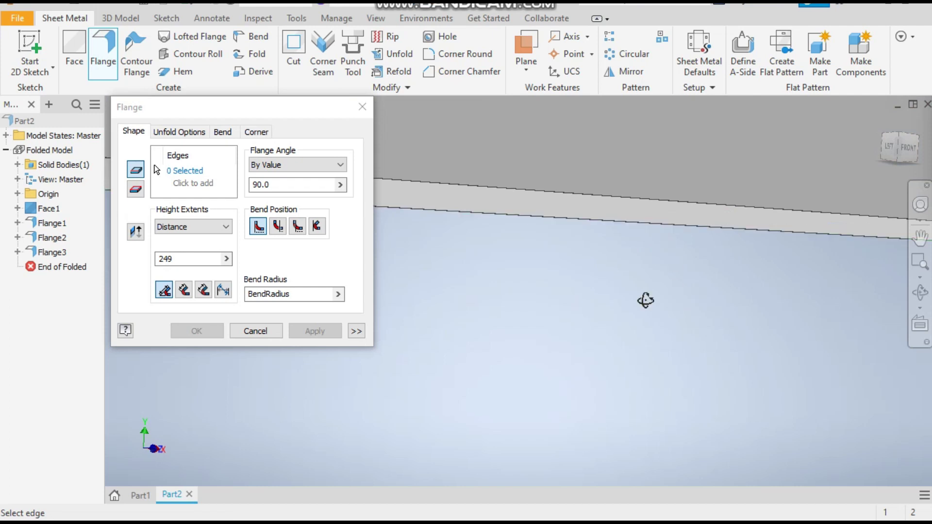
key("F6")
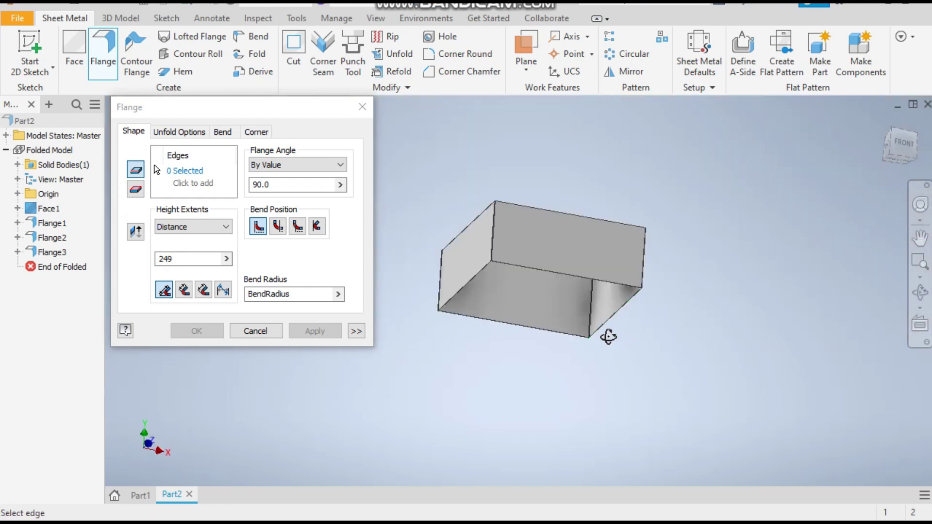
scroll(609, 338, "up", 3)
scroll(610, 308, "up", 2)
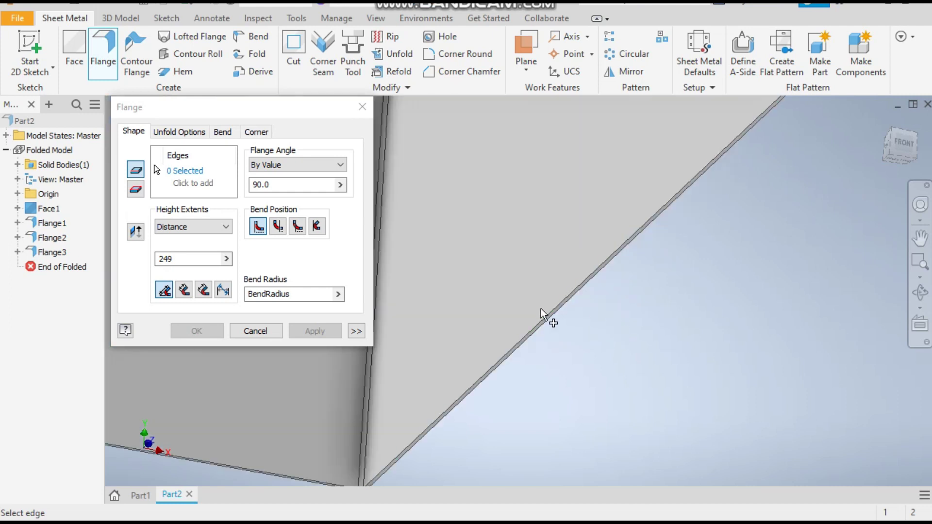
left_click(561, 305)
scroll(629, 276, "down", 5)
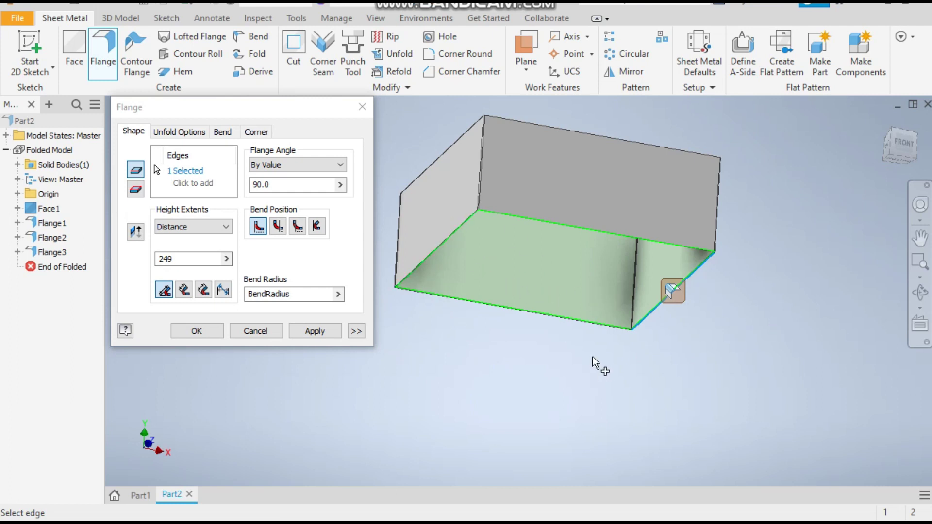
Set the flange angle to 30° and the distance to 200 mm
left_click(253, 253)
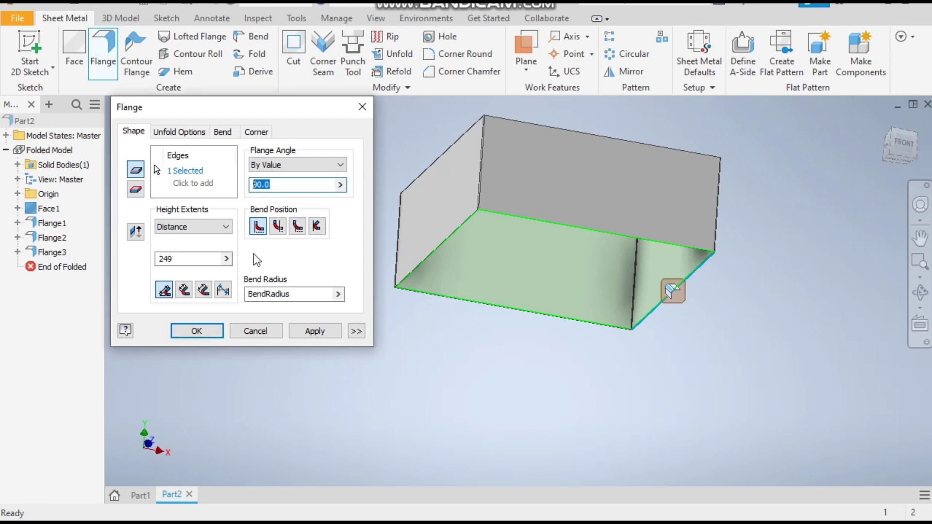
type("30")
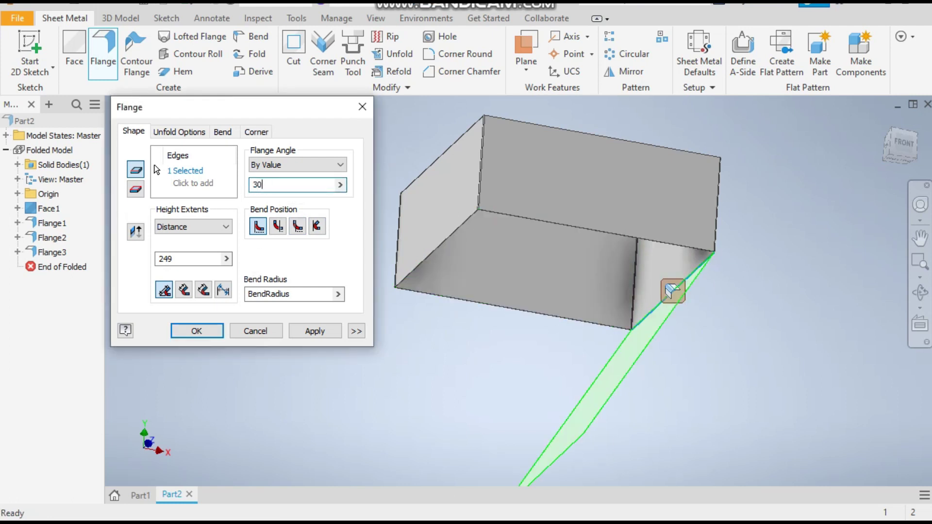
double_click(183, 259)
type("200")
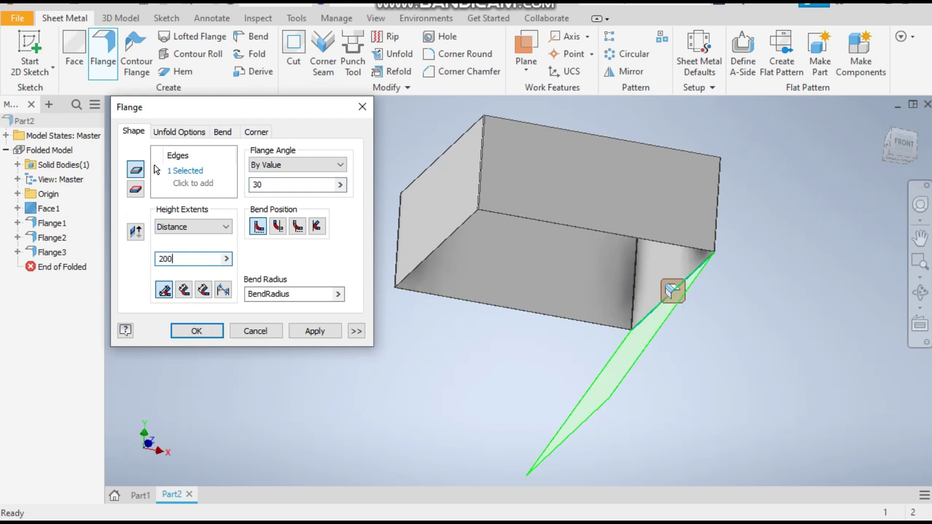
Add the second and third bottom edges of the box to the flange
scroll(622, 340, "up", 2)
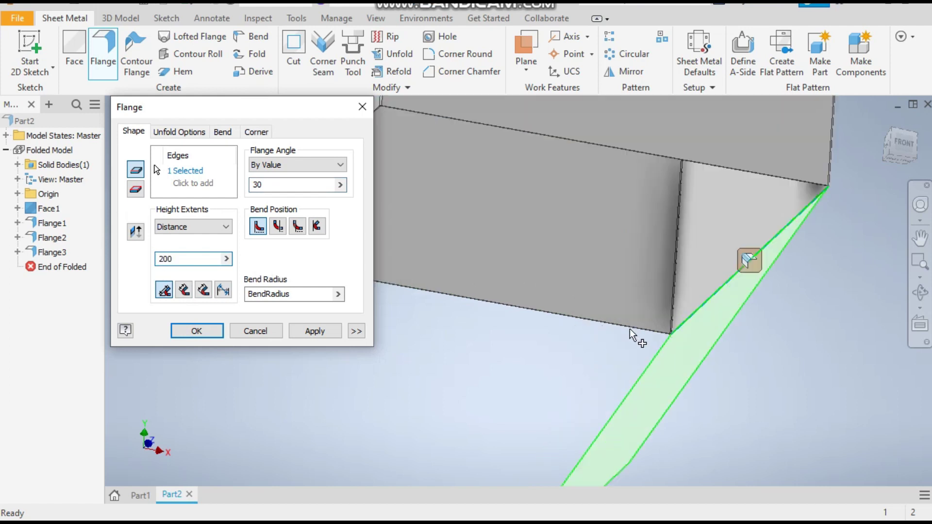
scroll(655, 333, "up", 3)
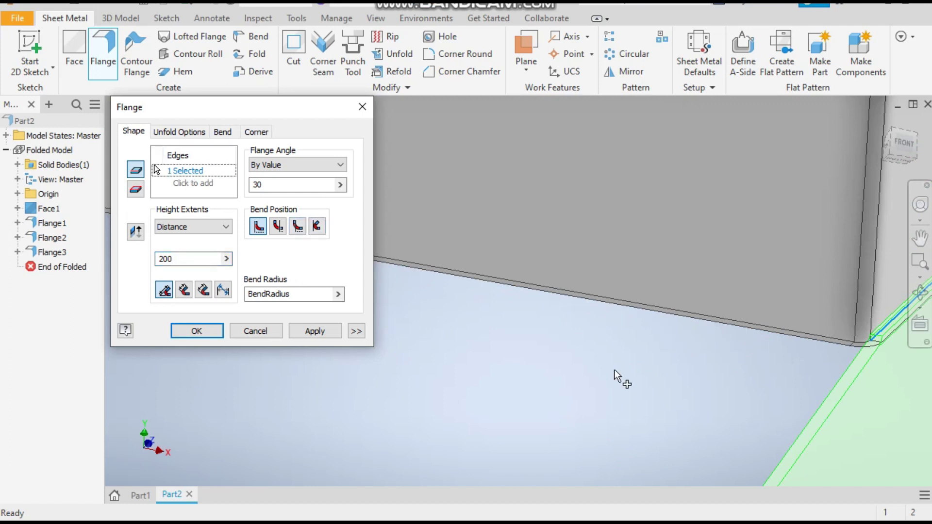
left_click(652, 308)
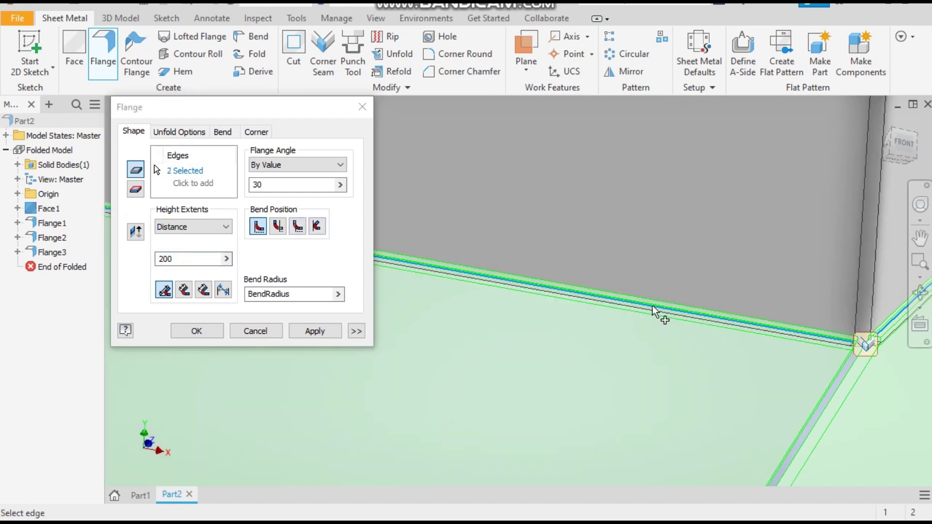
scroll(727, 233, "down", 5)
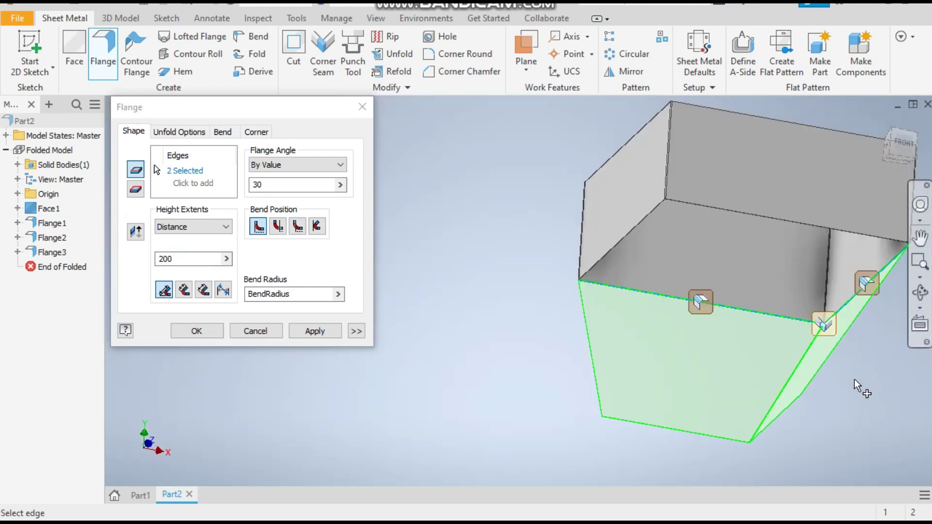
middle_click_drag(853, 389, 753, 394, "shift")
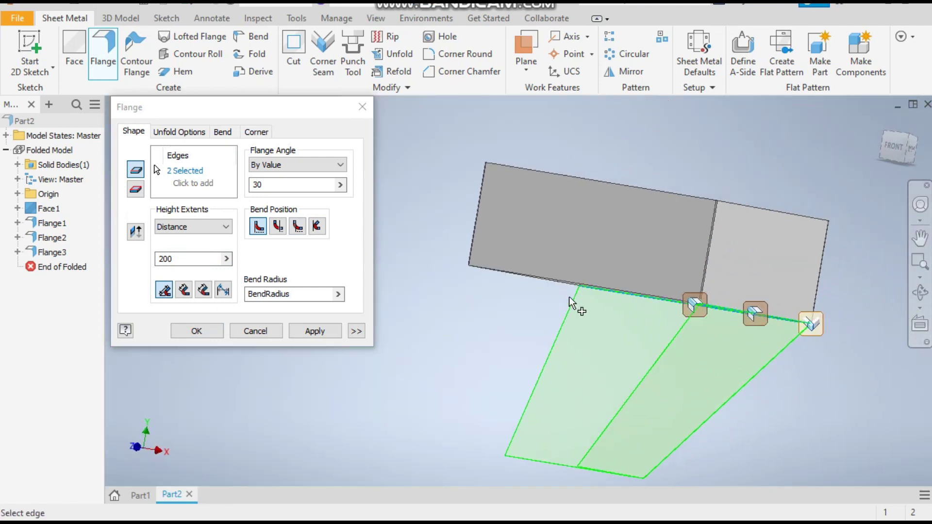
scroll(578, 291, "up", 5)
left_click(620, 210)
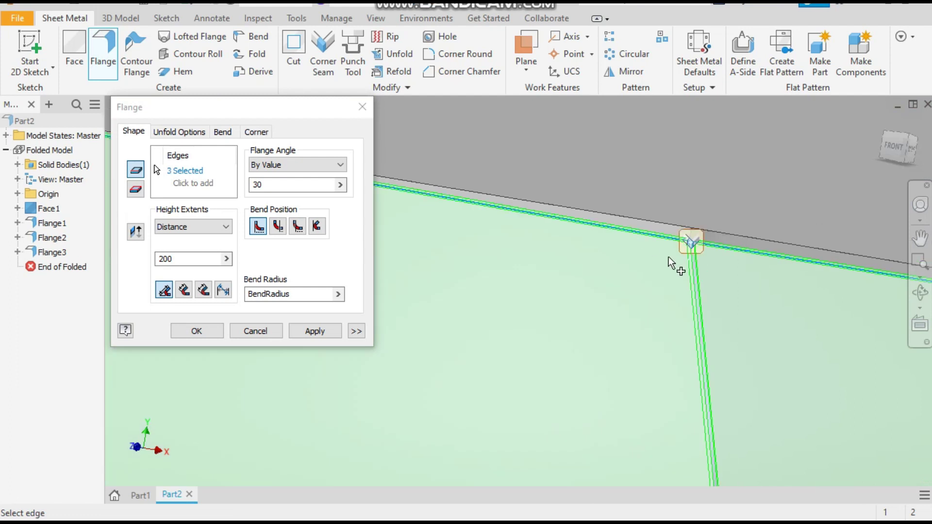
Add the fourth bottom edge and create the 30°, 200 mm tapered funnel walls
scroll(707, 337, "down", 3)
middle_click_drag(707, 339, 619, 316, "shift")
scroll(482, 214, "up", 4)
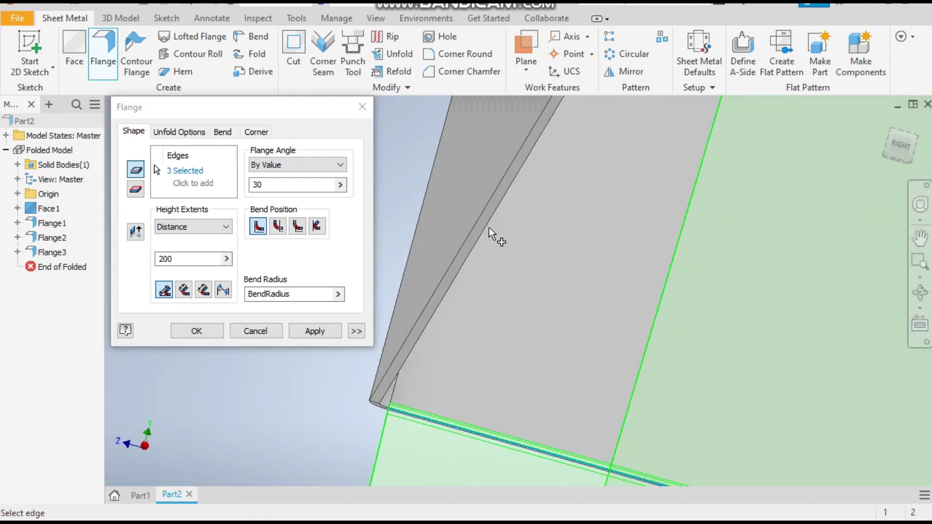
left_click(488, 227)
scroll(532, 227, "down", 6)
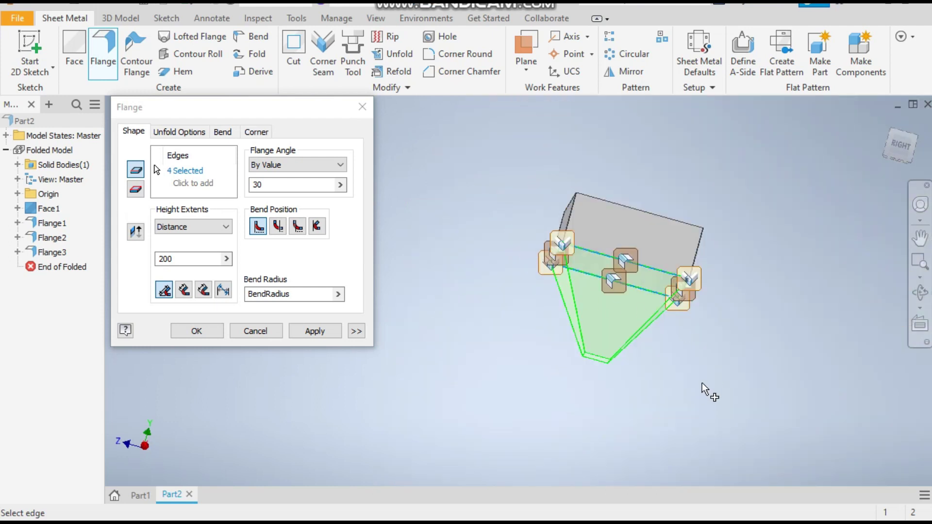
scroll(699, 385, "down", 3)
middle_click_drag(699, 385, 696, 409, "shift")
scroll(666, 379, "up", 8)
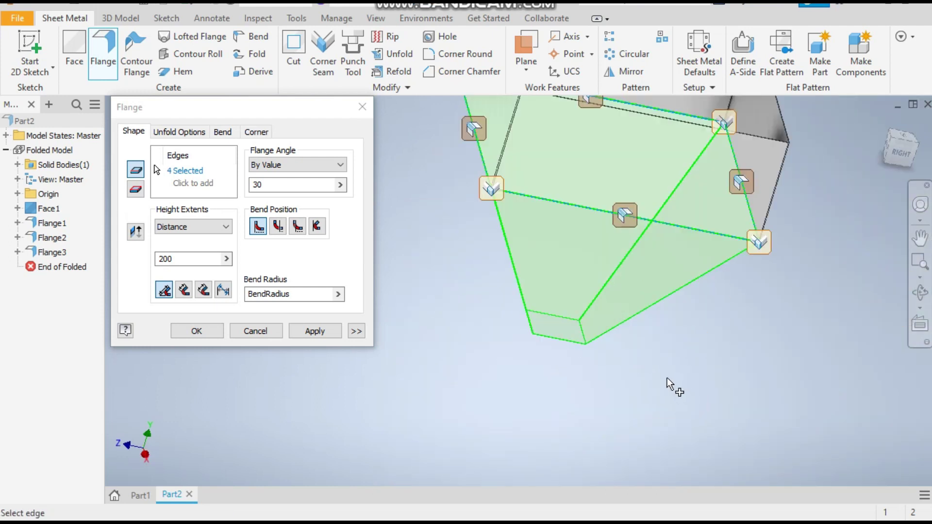
left_click(313, 332)
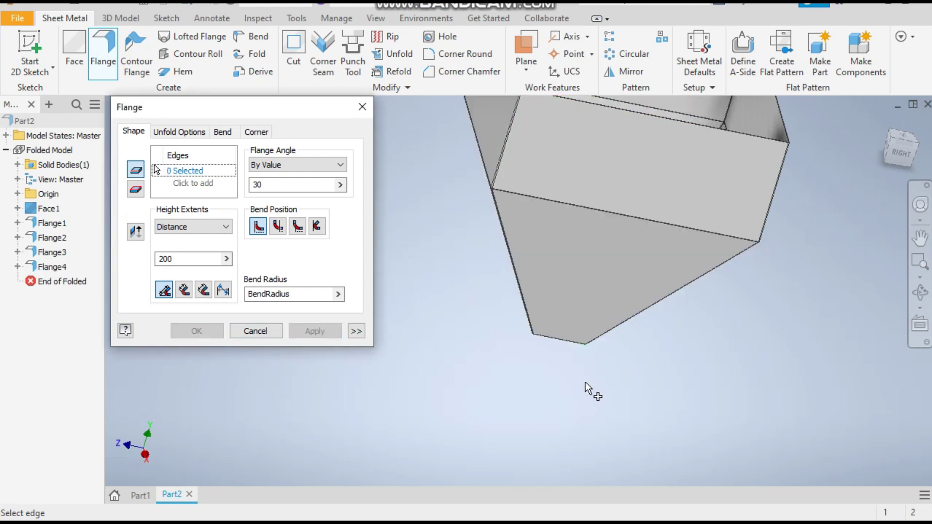
Inspect the funnel's underside and compare it with the reference part Part1
middle_click_drag(589, 388, 584, 323, "shift")
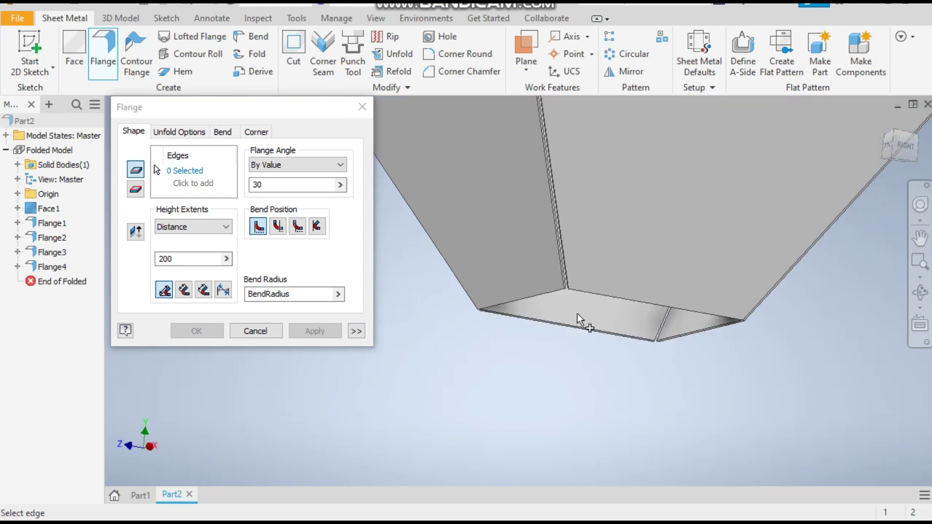
left_click(139, 494)
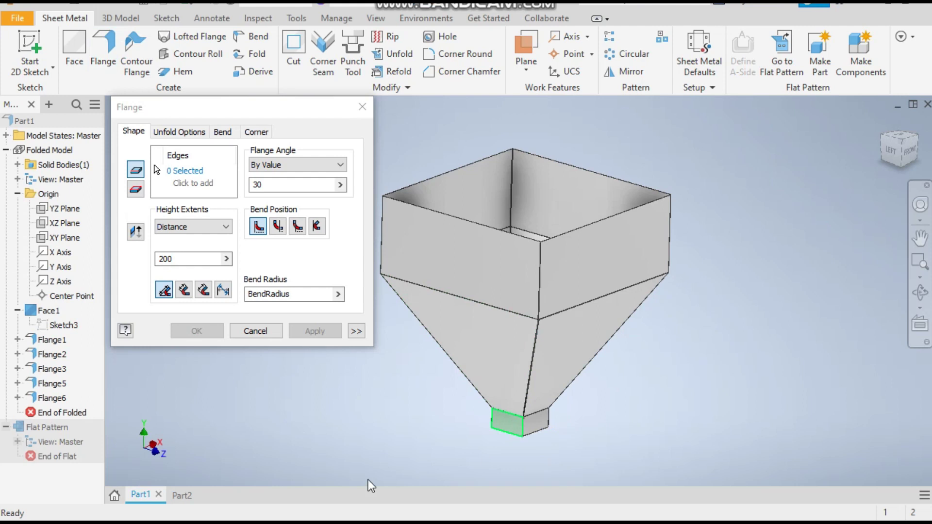
left_click(182, 495)
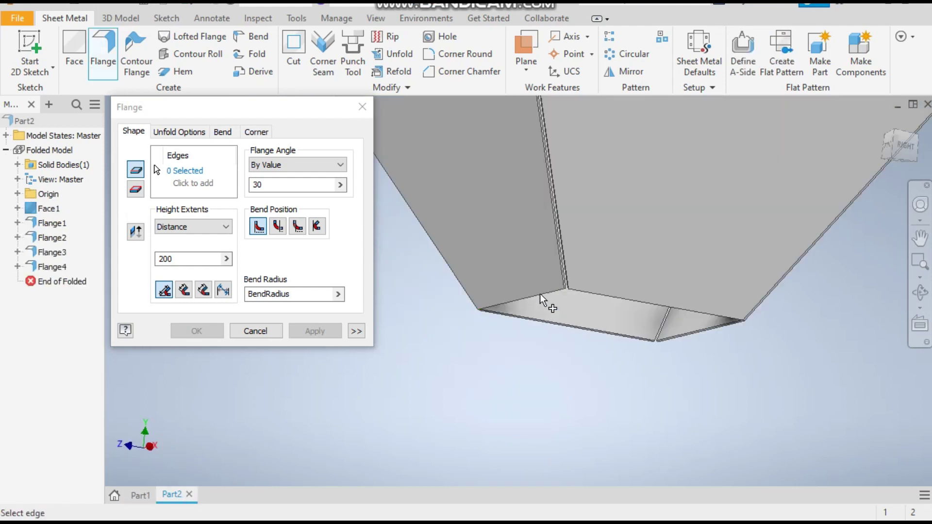
scroll(540, 293, "down", 5)
Select the four bottom edges of the funnel for a new flange
left_click(566, 291)
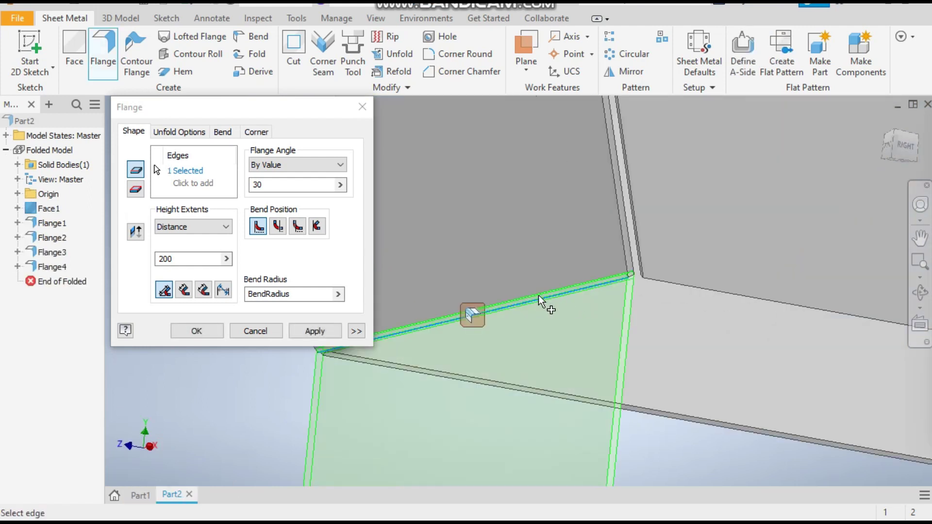
scroll(537, 295, "up", 3)
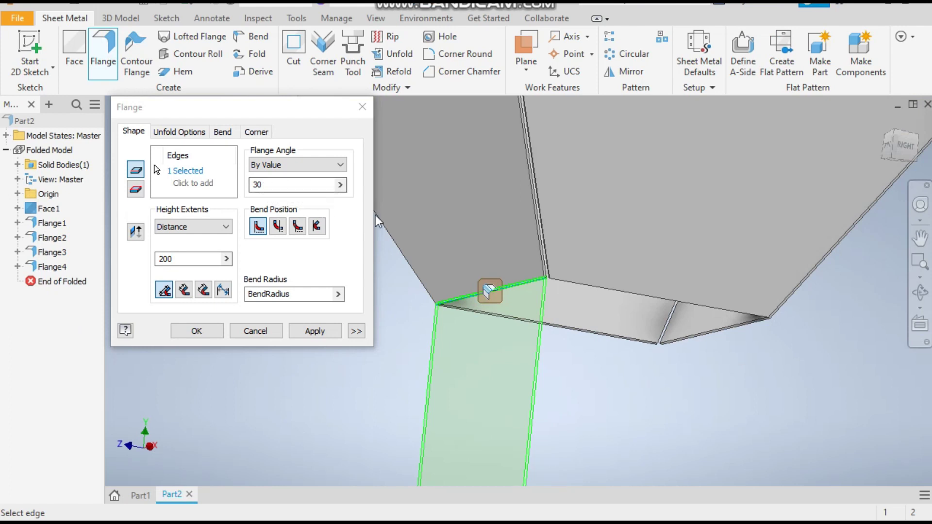
scroll(586, 342, "up", 3)
scroll(607, 353, "down", 3)
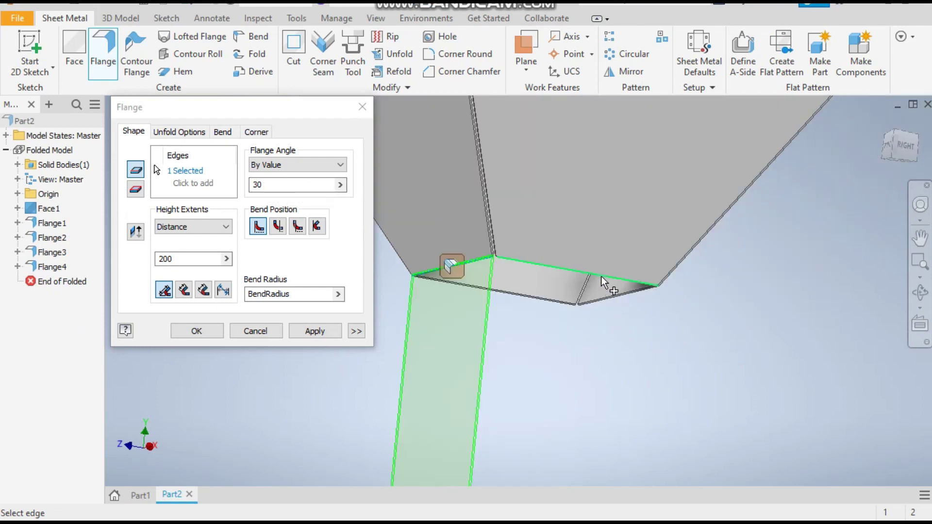
left_click(601, 276)
scroll(613, 298, "down", 3)
left_click(615, 276)
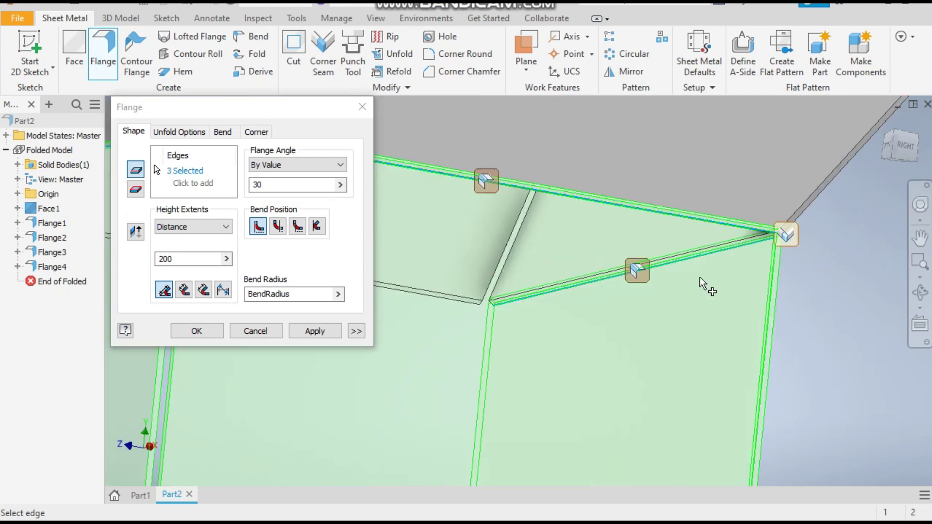
scroll(700, 276, "up", 4)
left_click(537, 287)
scroll(614, 265, "up", 5)
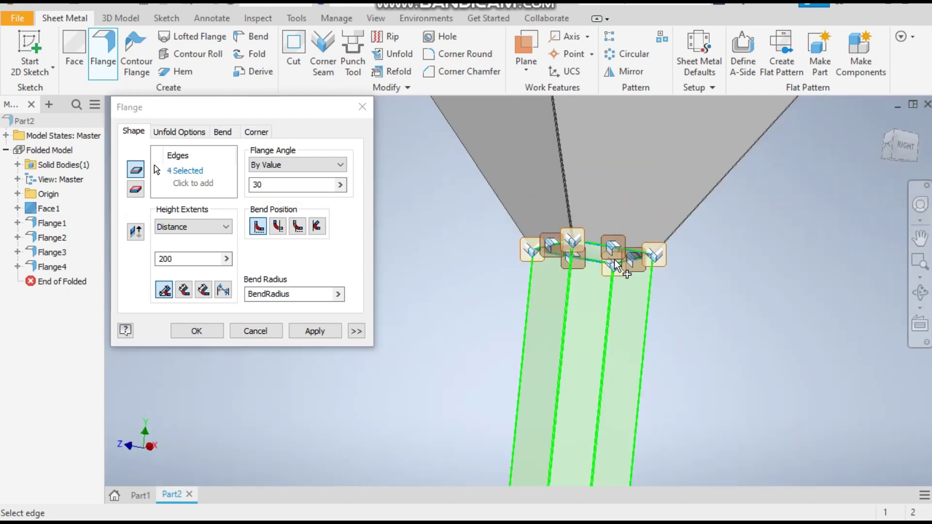
Set the flange distance to 25 mm and create the spout walls
double_click(186, 259)
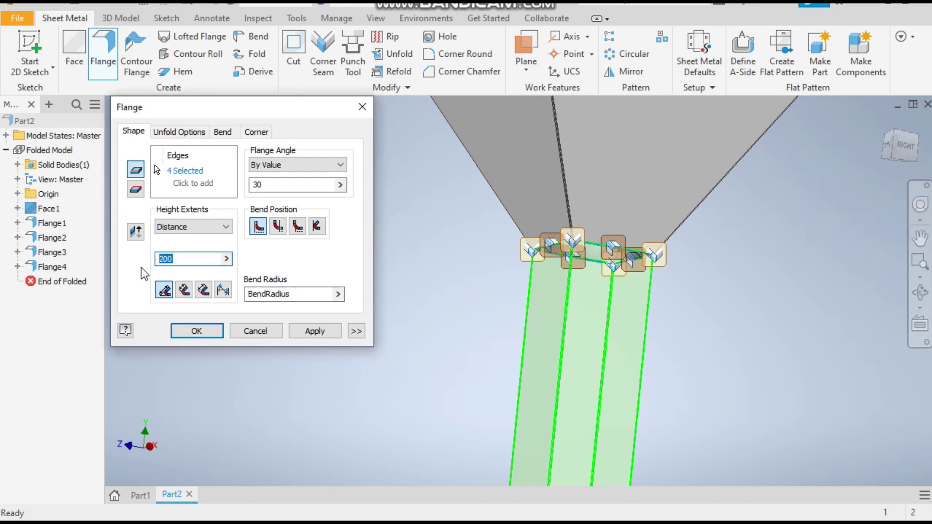
type("25")
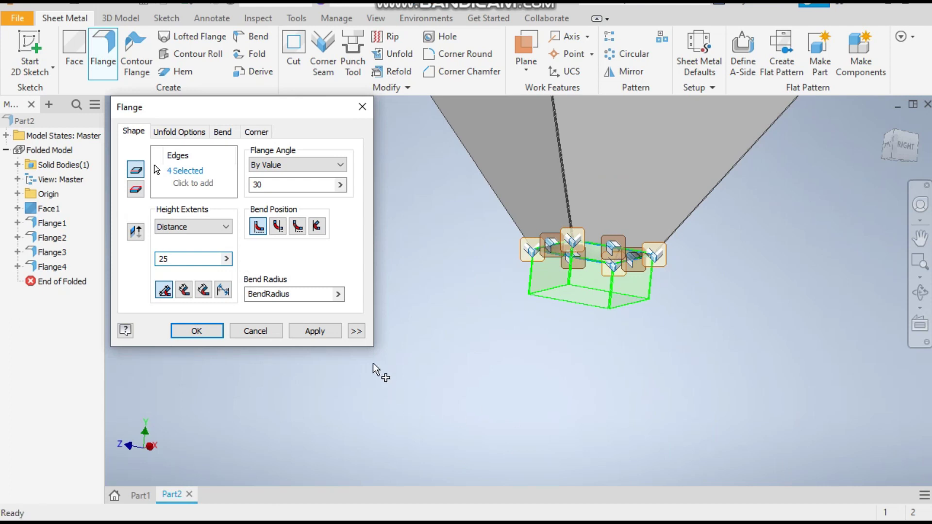
scroll(496, 342, "down", 5)
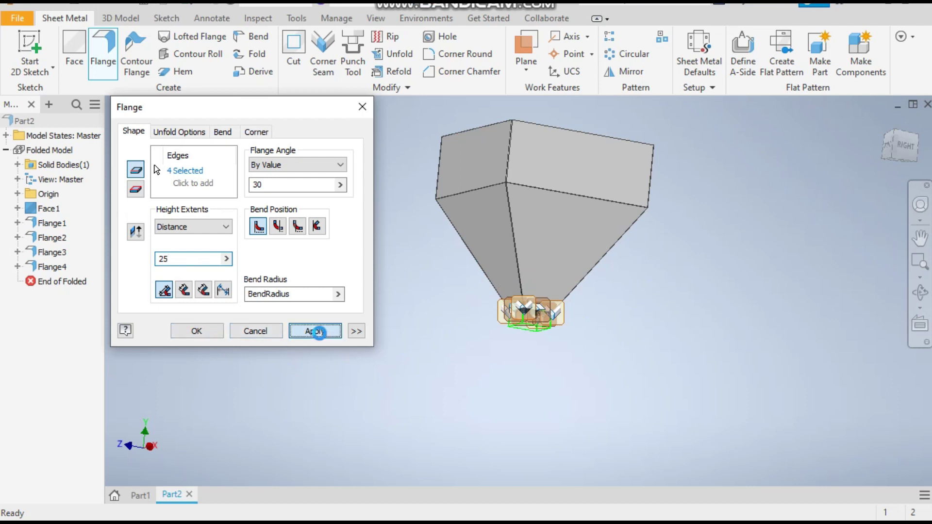
left_click(315, 330)
scroll(568, 335, "up", 4)
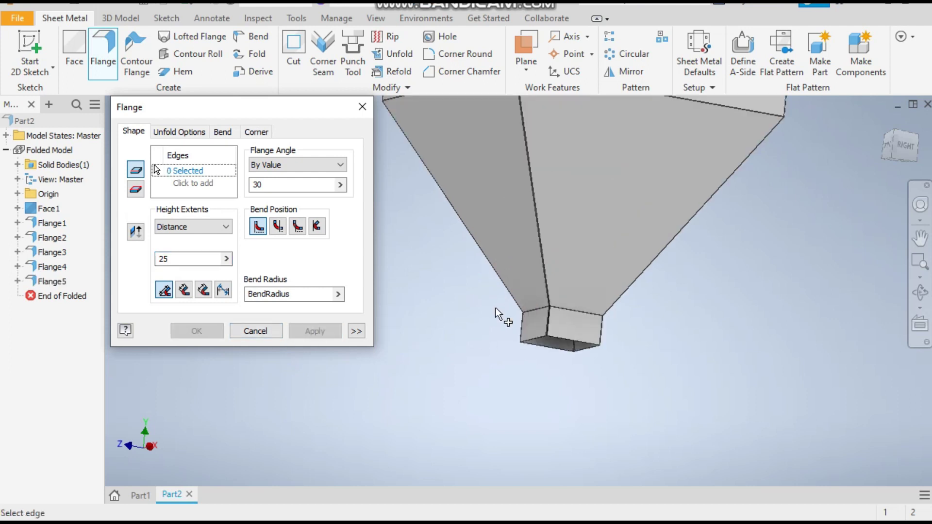
Close the flange settings and orbit the finished hopper to inspect it
left_click(256, 331)
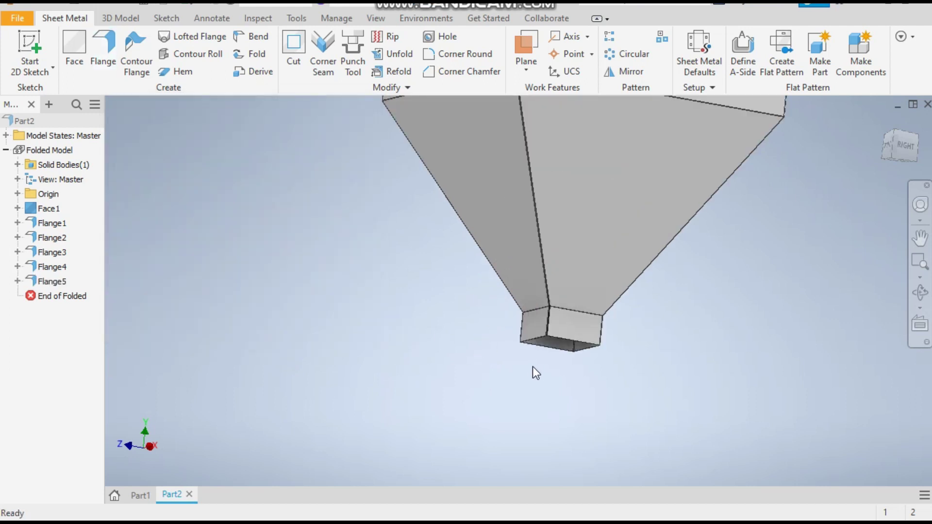
middle_click_drag(532, 366, 503, 394, "shift")
scroll(503, 396, "down", 3)
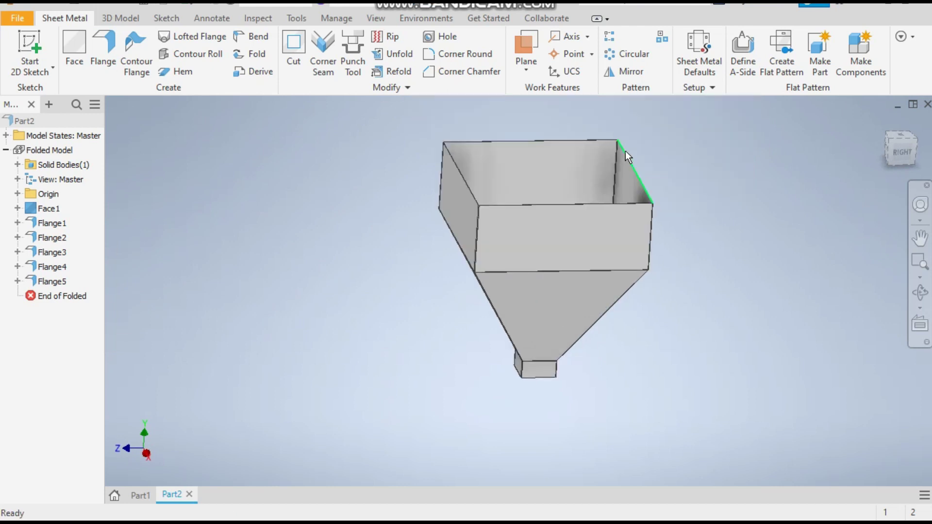
scroll(625, 151, "up", 3)
scroll(572, 150, "down", 3)
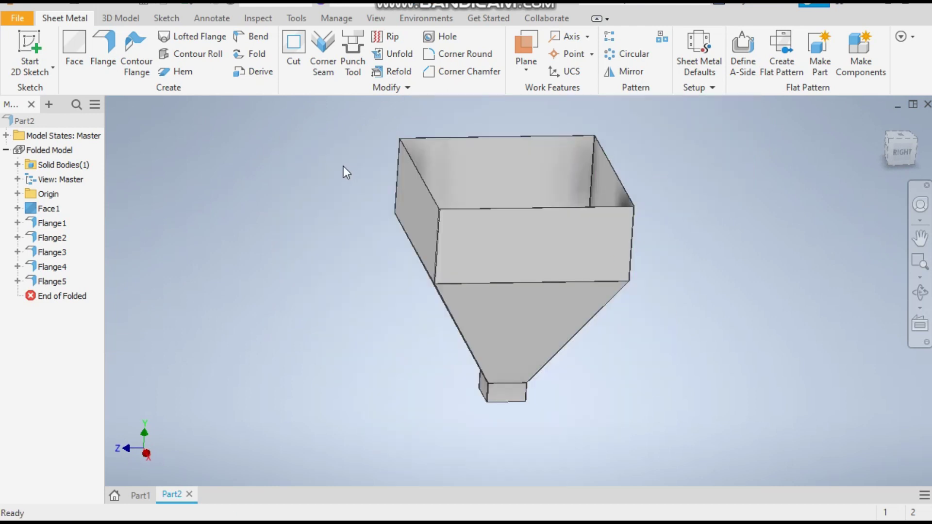
Set the part material to Stainless Steel AISI 304 from the material list
left_click(279, 7)
scroll(291, 208, "down", 10)
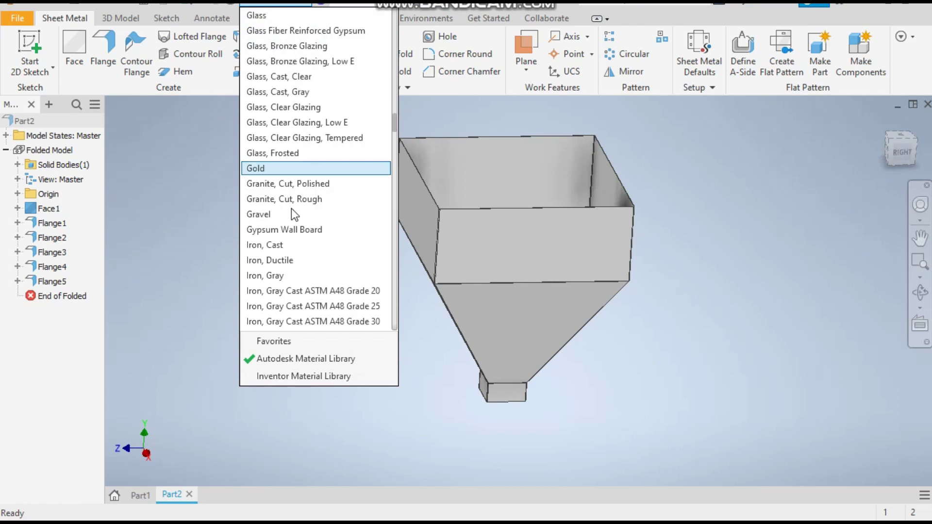
scroll(293, 213, "up", 9)
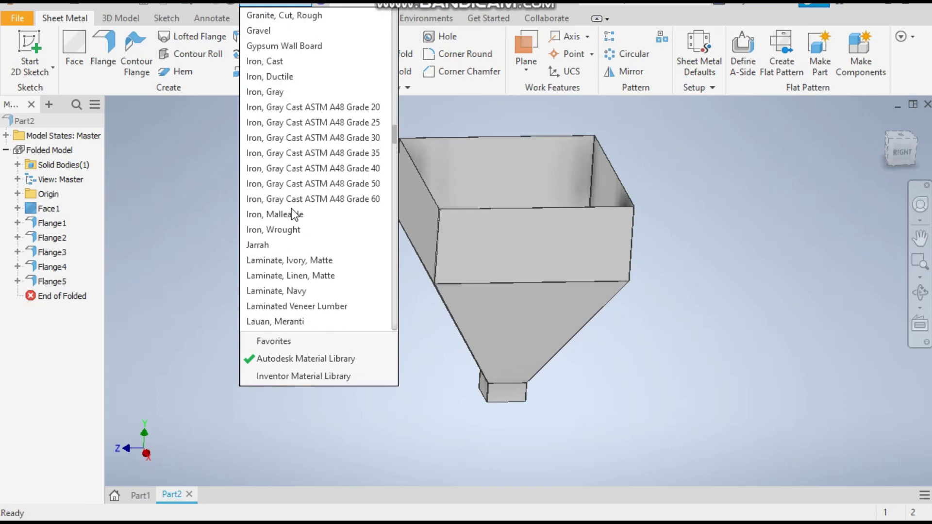
scroll(292, 214, "down", 5)
scroll(291, 209, "down", 20)
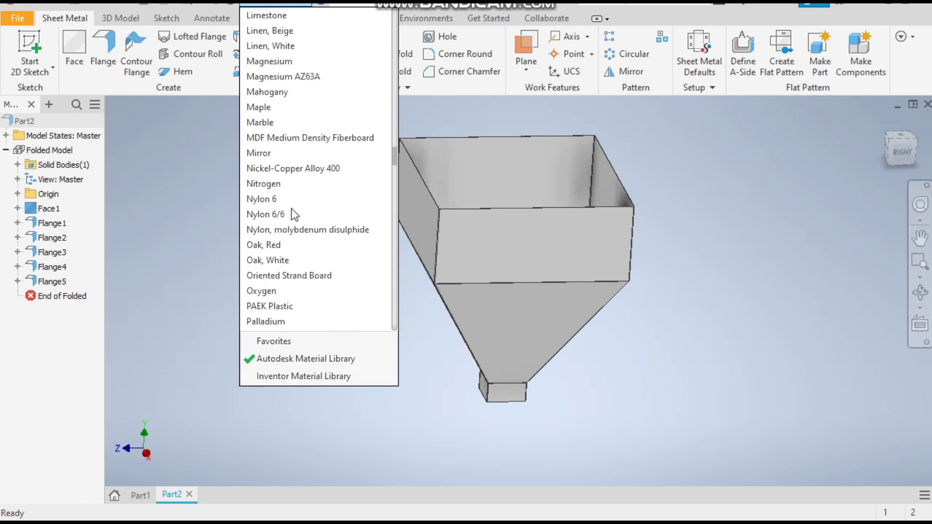
scroll(293, 214, "down", 7)
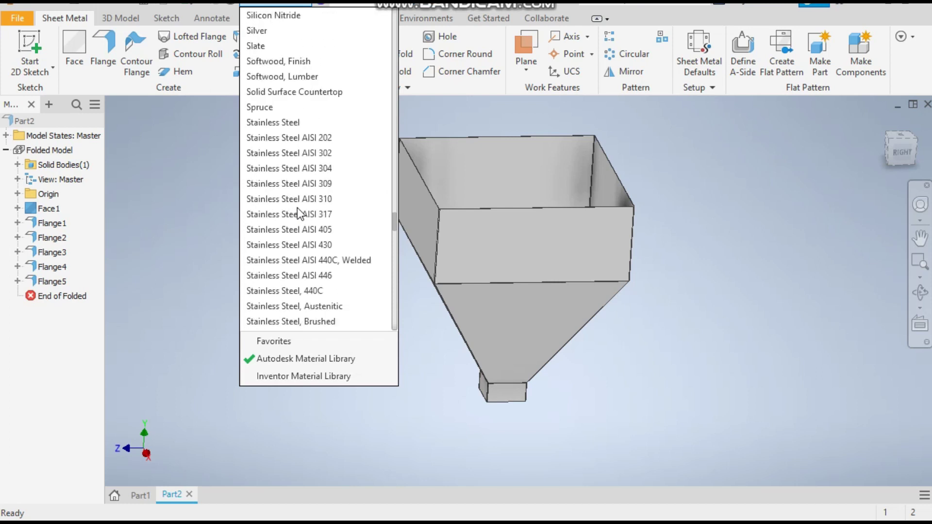
left_click(331, 170)
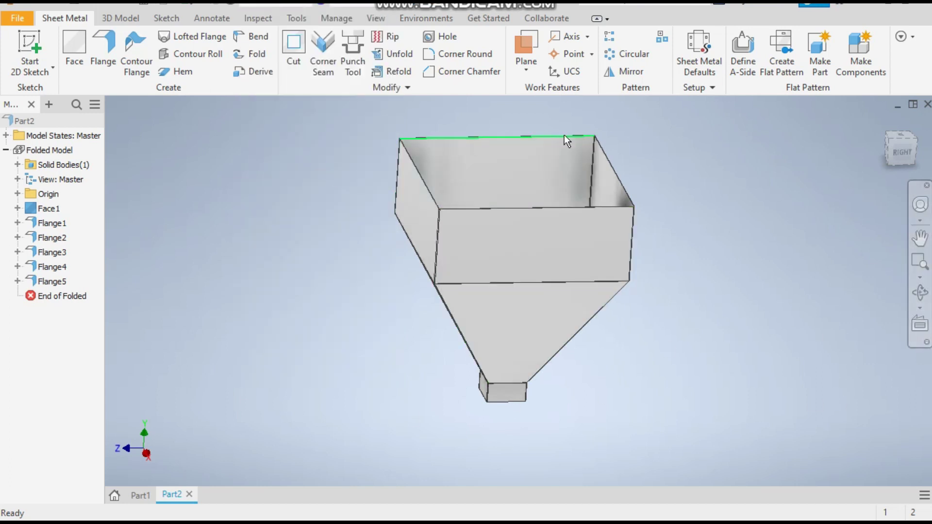
scroll(485, 228, "up", 10)
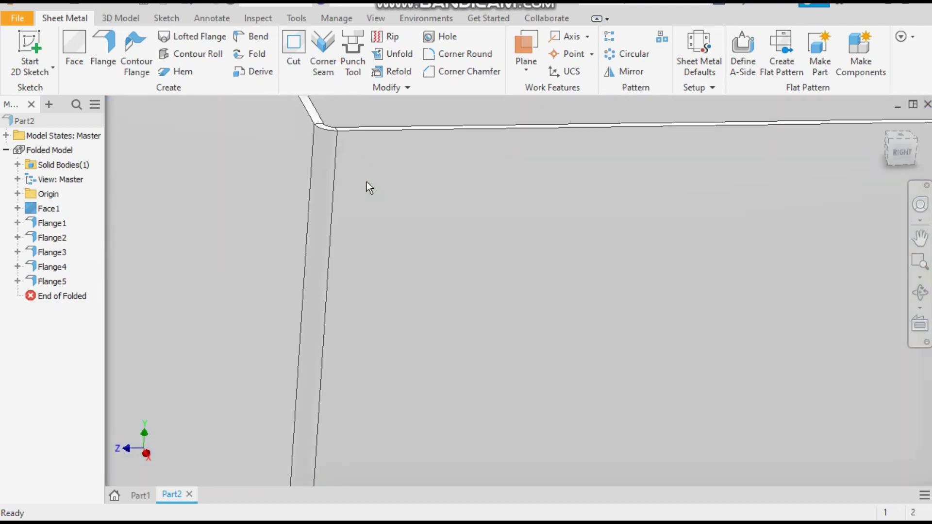
scroll(366, 265, "down", 5)
scroll(354, 243, "up", 5)
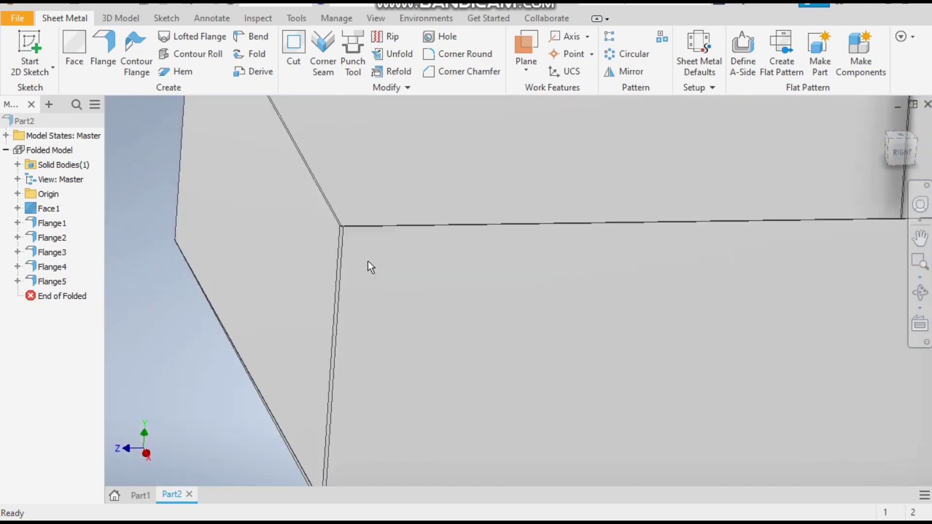
scroll(325, 266, "down", 5)
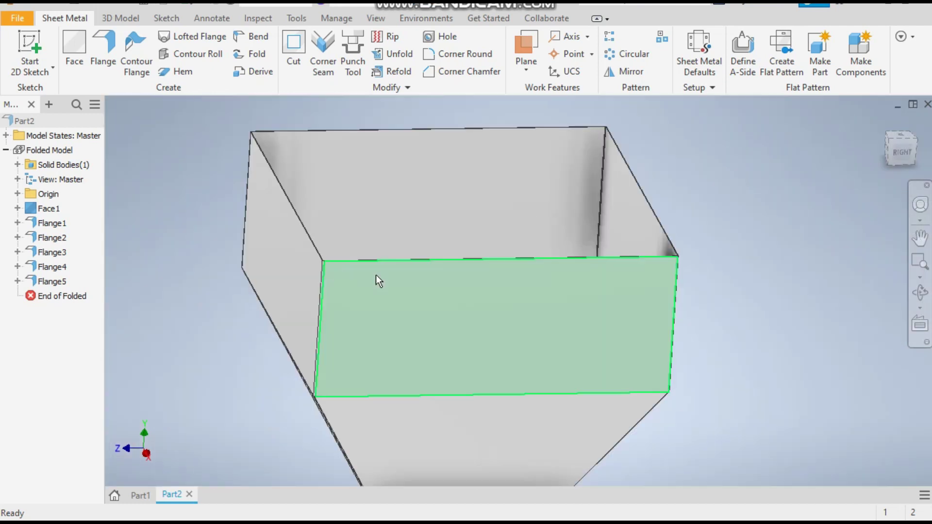
scroll(694, 268, "up", 5)
scroll(640, 218, "down", 6)
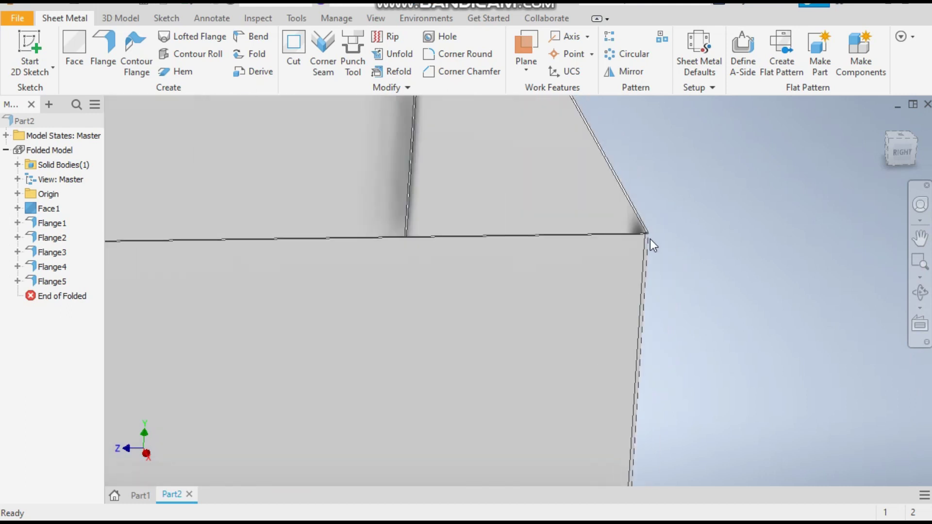
scroll(602, 177, "up", 8)
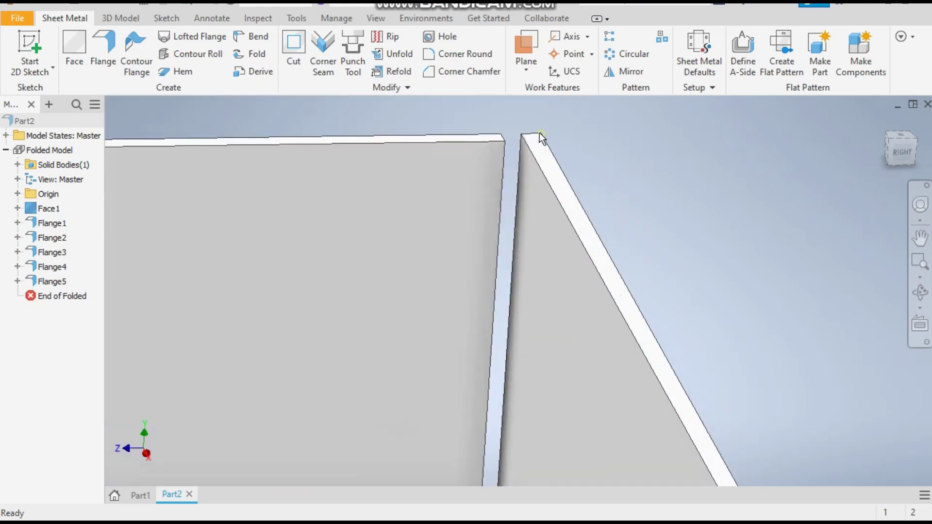
scroll(570, 205, "down", 8)
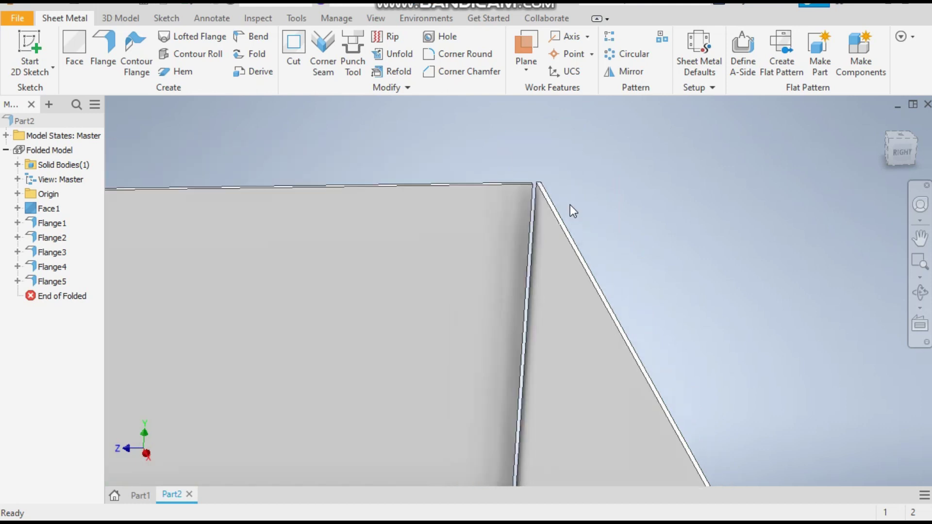
scroll(422, 197, "up", 6)
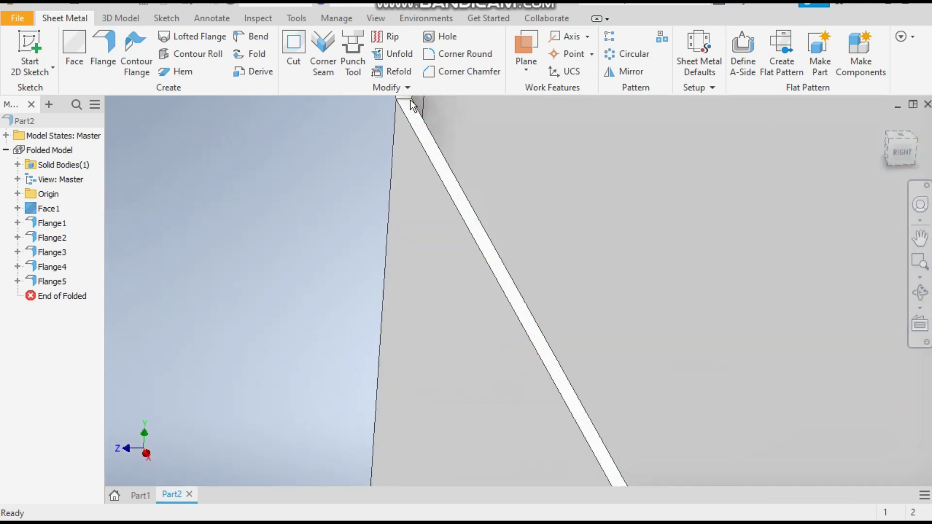
scroll(406, 199, "down", 1)
scroll(407, 199, "down", 6)
scroll(449, 156, "up", 6)
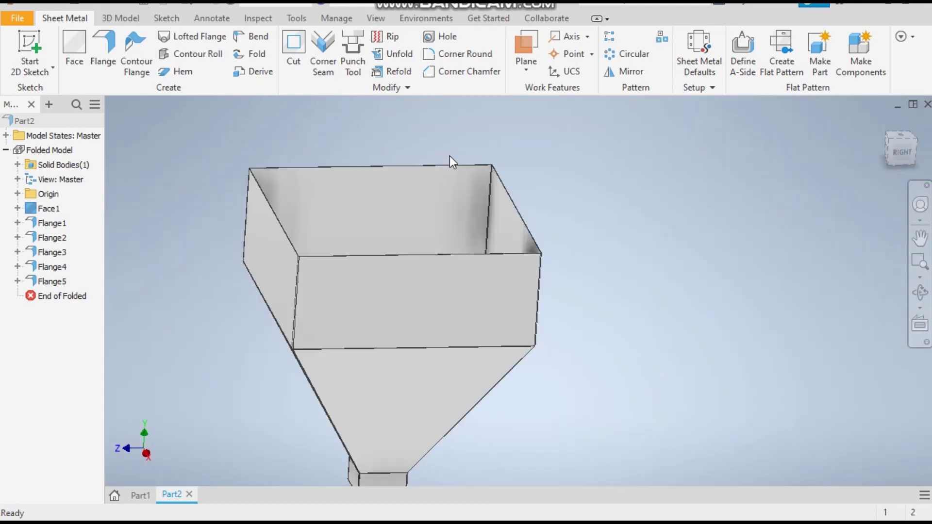
scroll(475, 176, "down", 8)
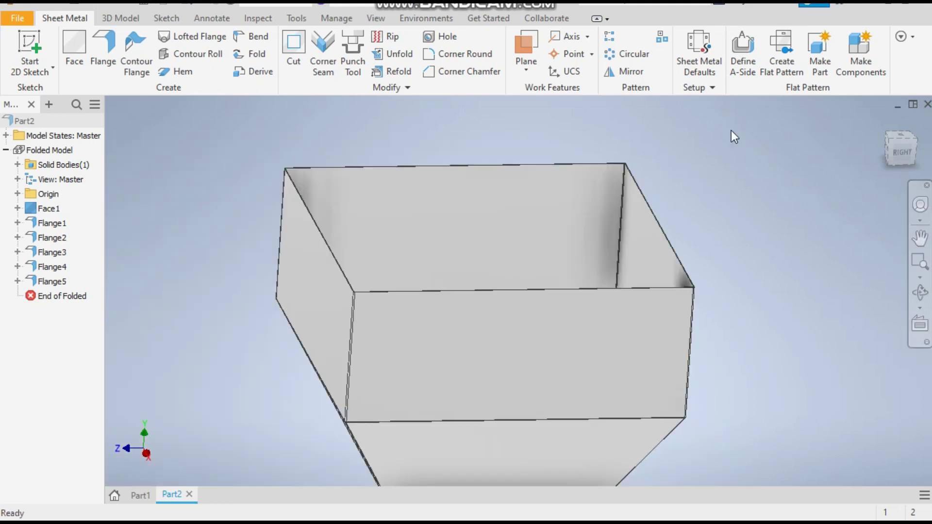
scroll(738, 182, "down", 5)
scroll(757, 211, "up", 3)
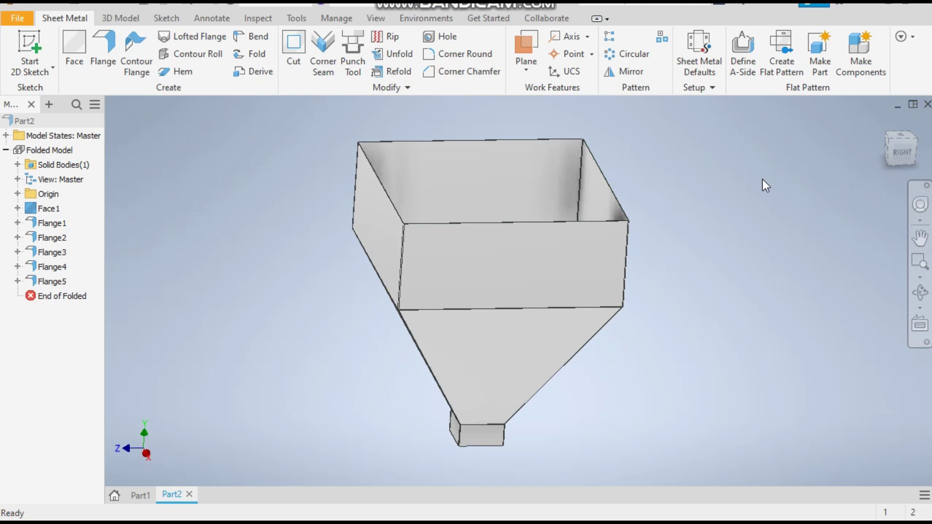
Create the flat pattern and view it squarely from the BACK face of the ViewCube
left_click(783, 63)
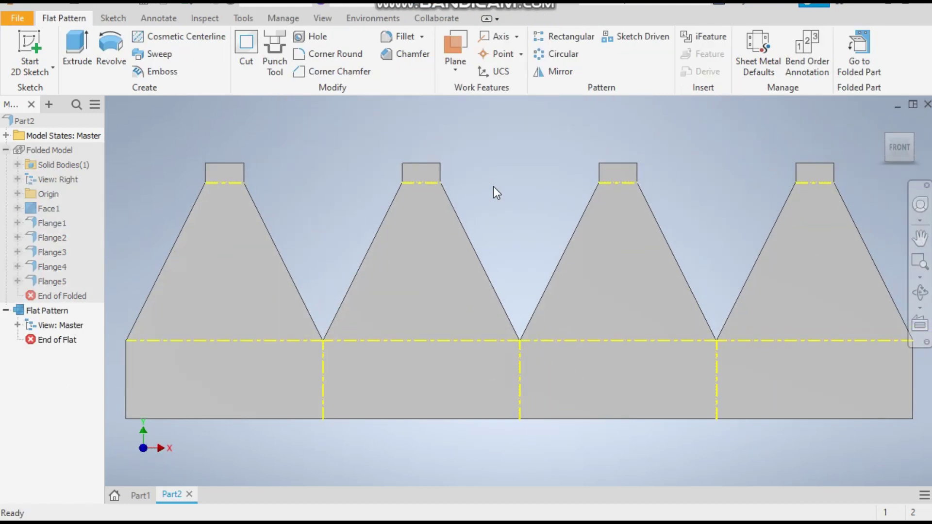
mouse_move(654, 136)
middle_mouse_down()
mouse_move(642, 185)
mouse_move(647, 129)
mouse_move(643, 148)
middle_mouse_up()
middle_click_drag(686, 231, 684, 358, "shift")
left_click(904, 145)
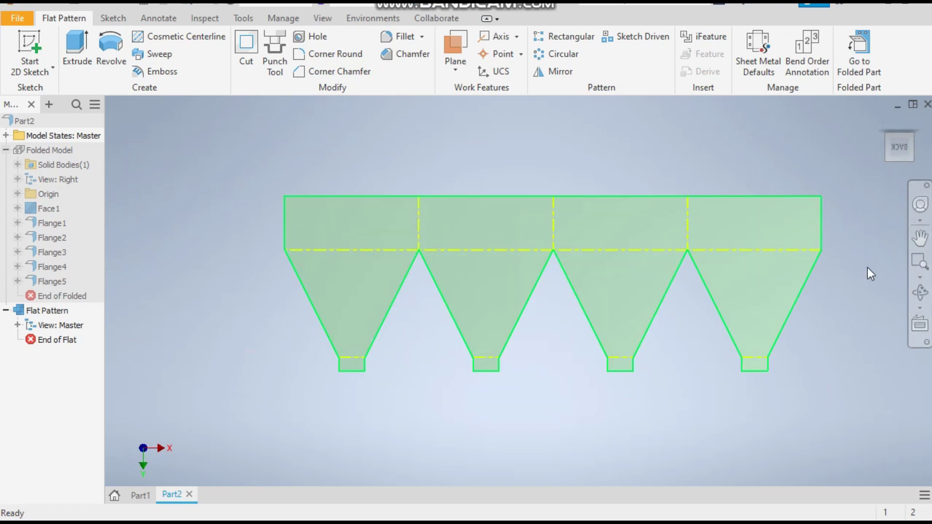
scroll(867, 267, "up", 3)
scroll(860, 258, "down", 2)
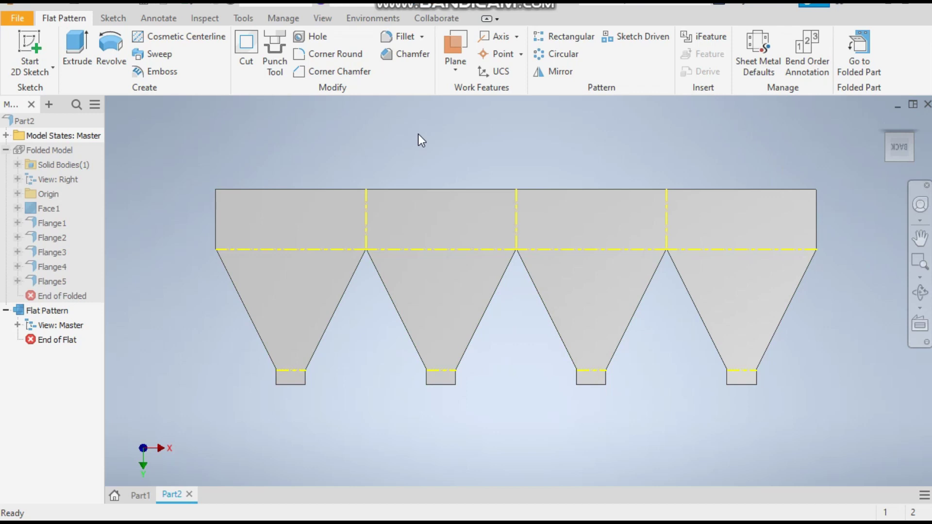
Go back to the folded hopper and show it in the top-front-right isometric view
left_click(857, 64)
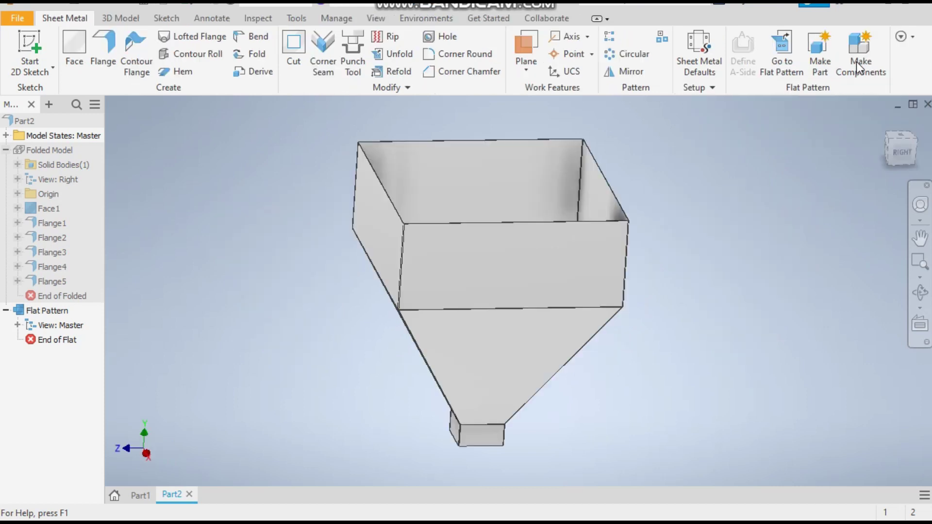
left_click(890, 142)
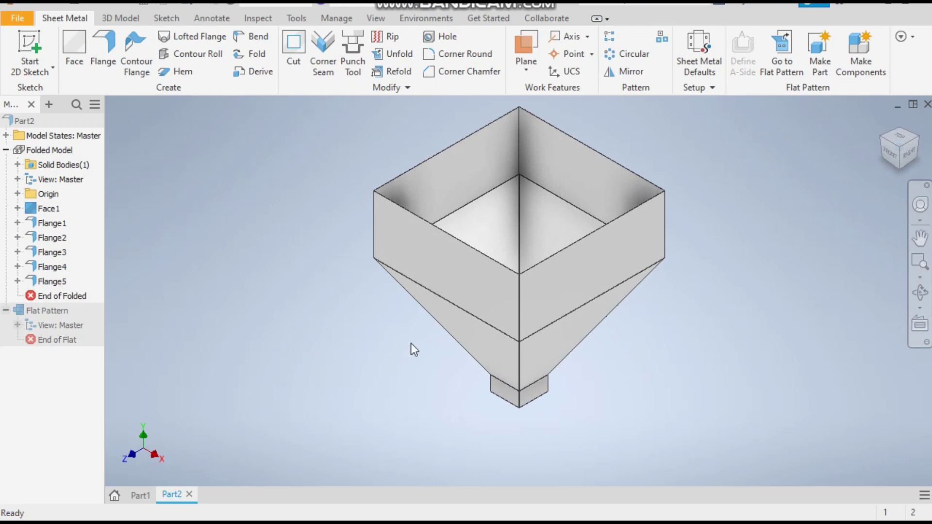